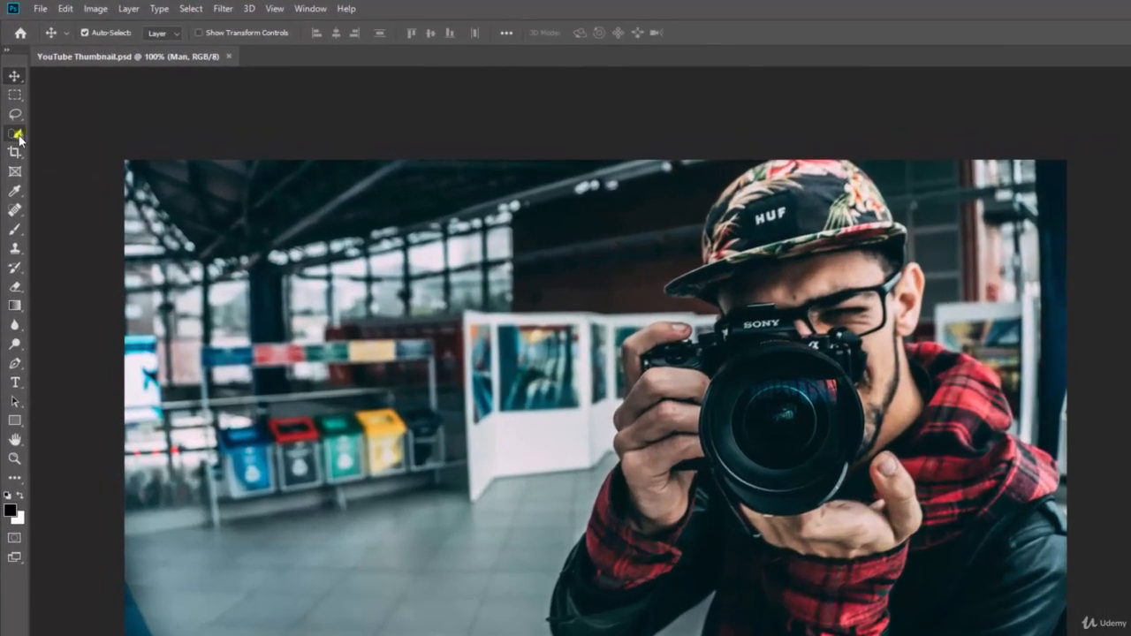
Step: Open the Quick Selection / Magic Wand tool flyout in the toolbar
click(18, 135)
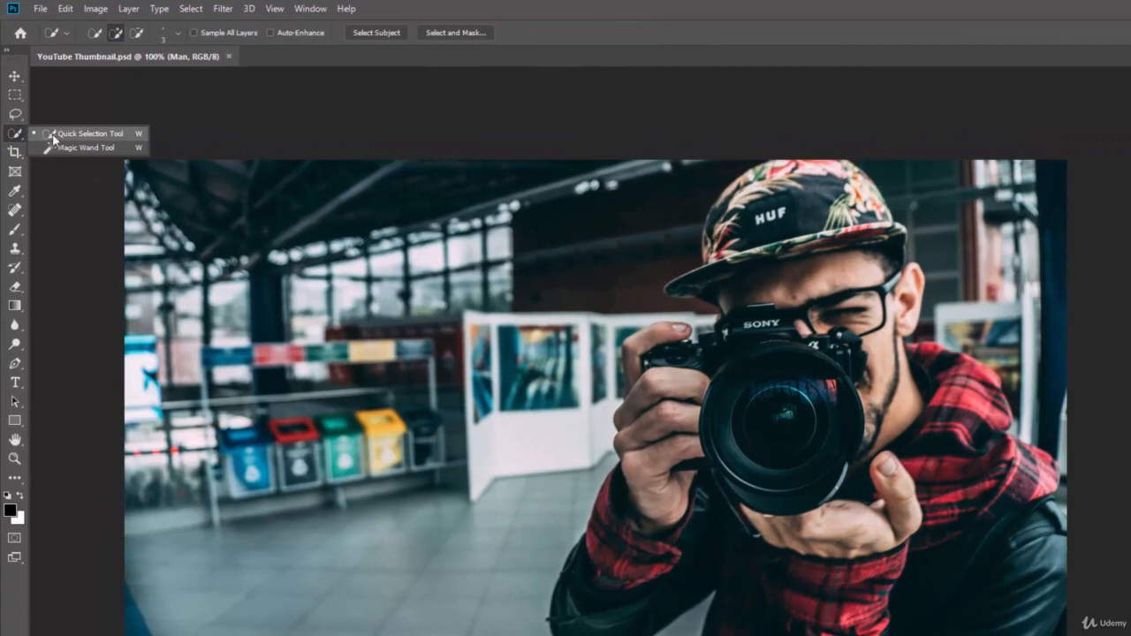
Step: Switch to the Quick Selection Tool and enlarge its brush size in the brush picker
click(107, 133)
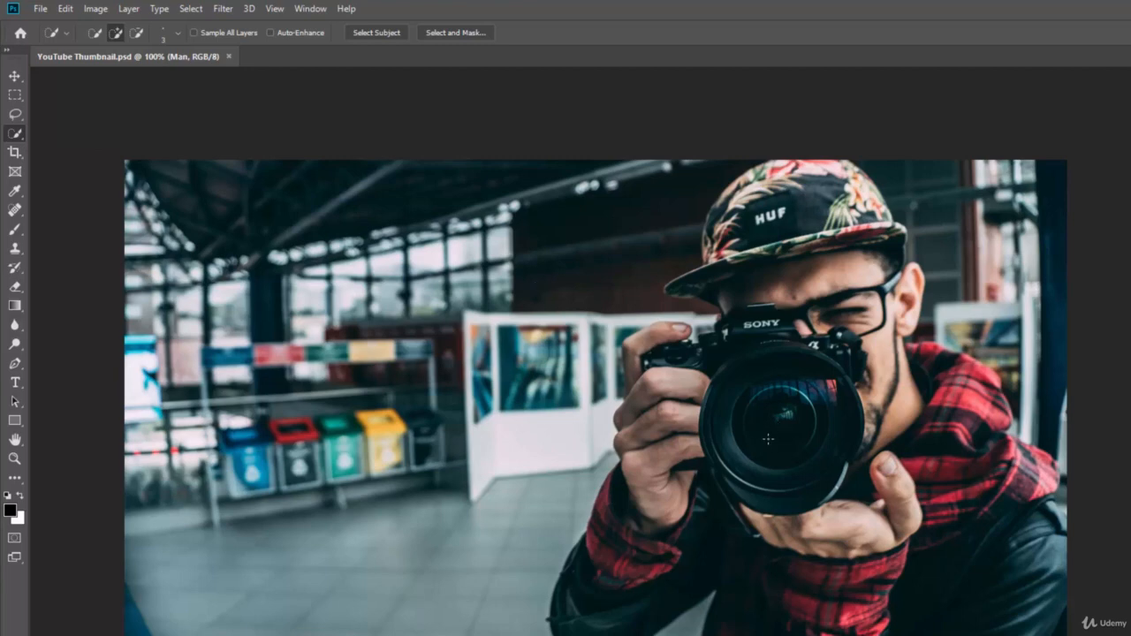
click(177, 35)
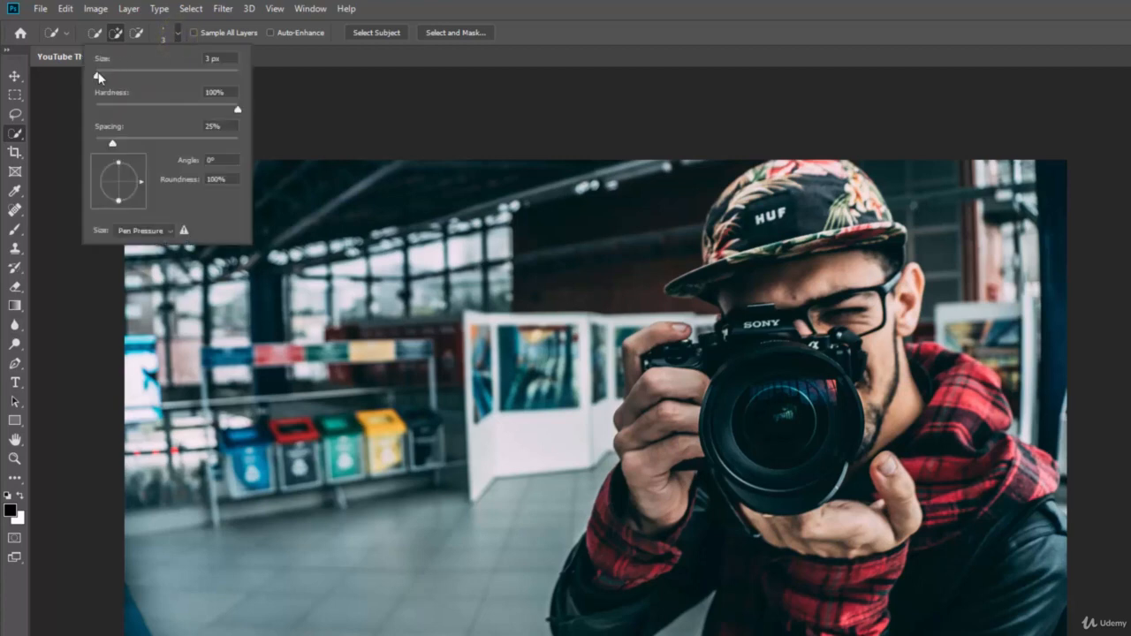
drag(97, 75, 105, 76)
click(576, 194)
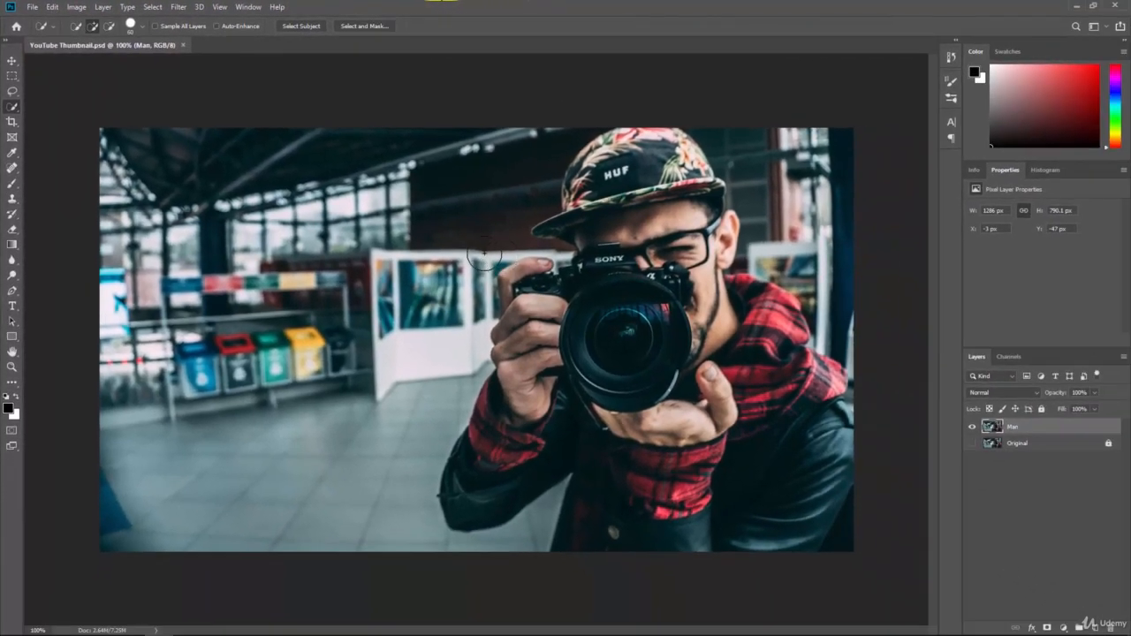
Step: Enlarge the brush to 200 and paint a selection over the man, his hand and sleeve
key(bracketleft)
key(bracketleft)
key(bracketleft)
key(bracketleft)
key(bracketleft)
key(bracketleft)
key(bracketleft)
key(bracketleft)
key(bracketright)
key(bracketright)
key(bracketright)
key(bracketright)
key(bracketright)
key(bracketright)
key(bracketleft)
key(bracketleft)
key(bracketleft)
key(bracketleft)
key(bracketright)
key(bracketright)
key(bracketright)
key(bracketright)
key(bracketright)
key(bracketright)
key(bracketright)
key(bracketright)
key(bracketright)
key(bracketright)
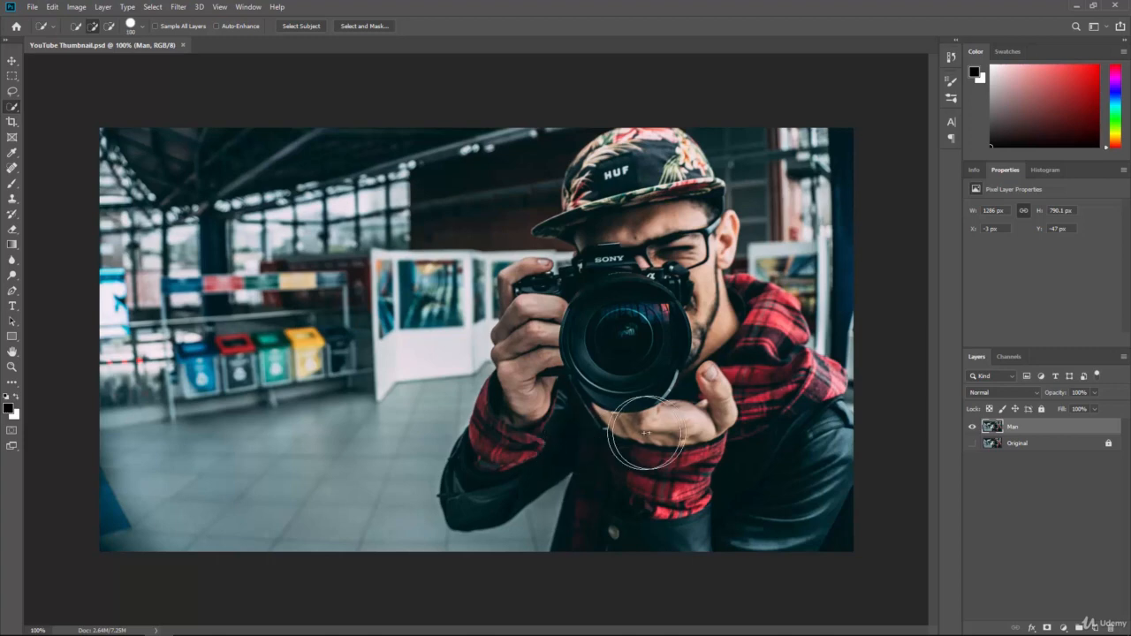
key(bracketright)
key(bracketright)
key(bracketright)
key(bracketright)
mouse_move(681, 442)
mouse_down()
mouse_move(705, 490)
mouse_move(737, 488)
mouse_move(693, 436)
mouse_move(653, 350)
mouse_move(652, 287)
mouse_move(662, 327)
mouse_move(715, 353)
mouse_move(591, 352)
mouse_up()
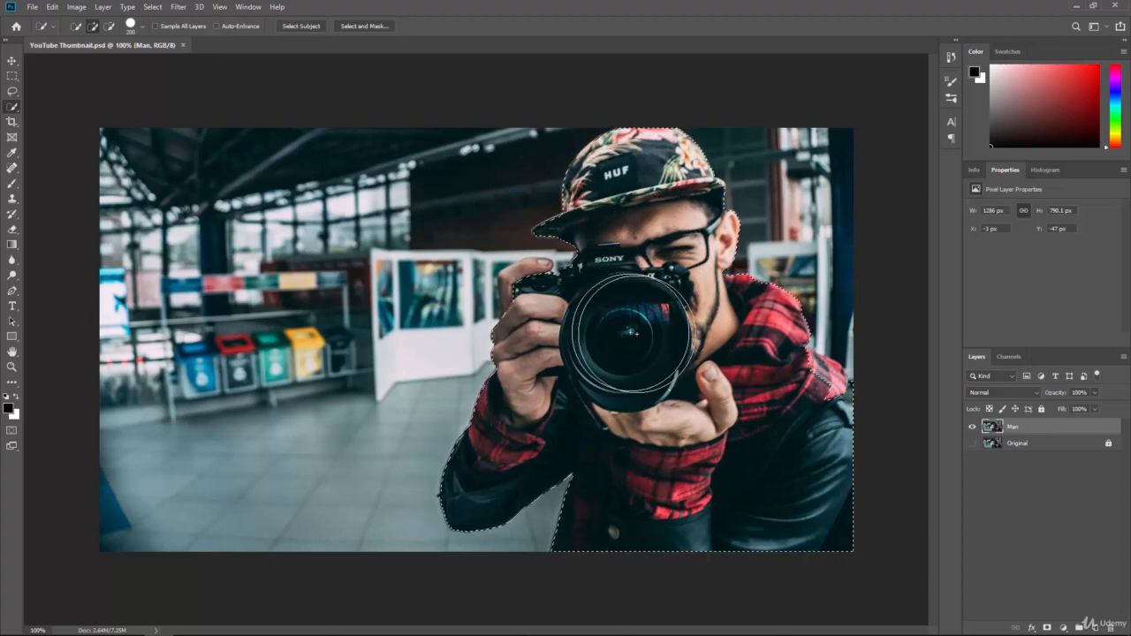
key(bracketleft)
key(bracketleft)
key(bracketleft)
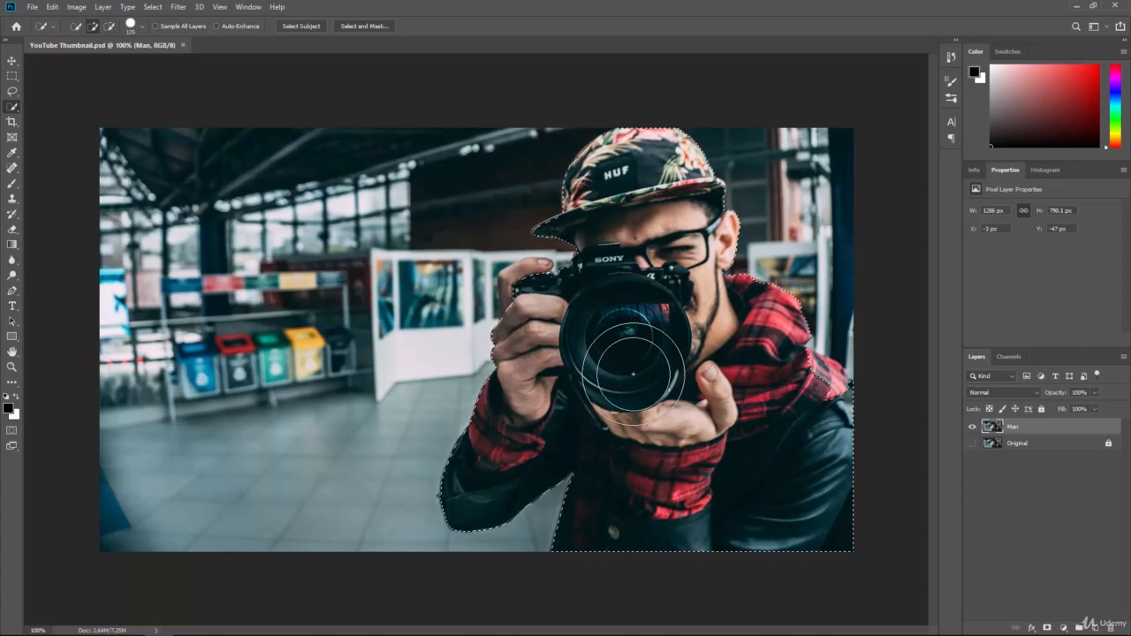
key(bracketleft)
key(bracketleft)
key(bracketleft)
key(bracketleft)
key(bracketleft)
key(bracketleft)
key(bracketleft)
key(bracketleft)
key(bracketleft)
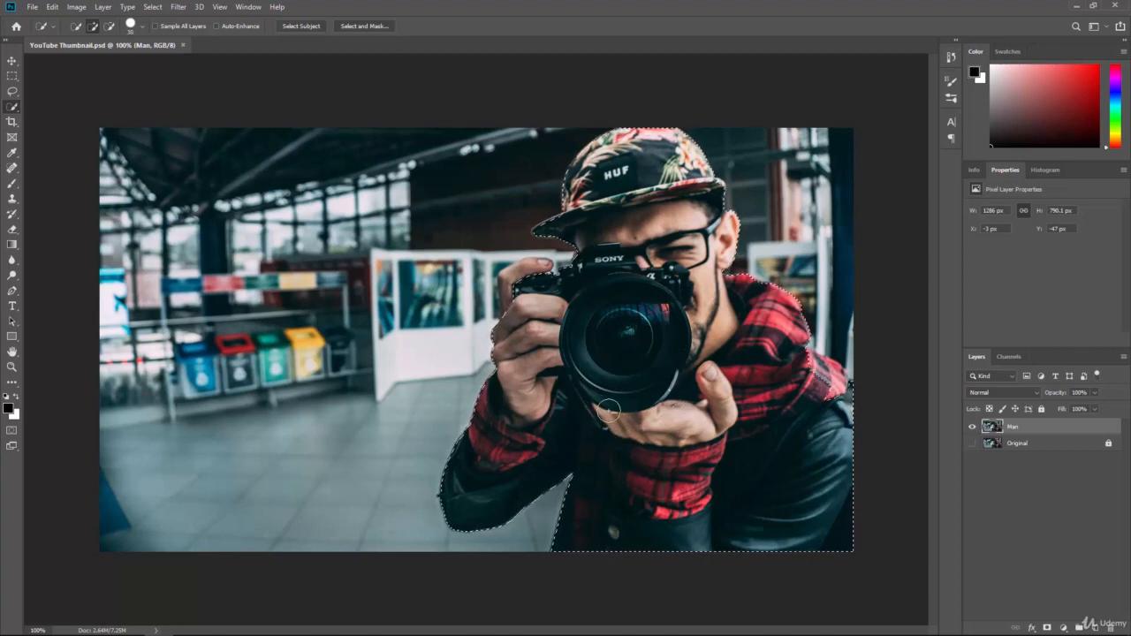
key(ctrl+d)
Step: Zoom in on the hand and add the knuckles and upper finger to the selection
key(ctrl+plus)
key(ctrl+plus)
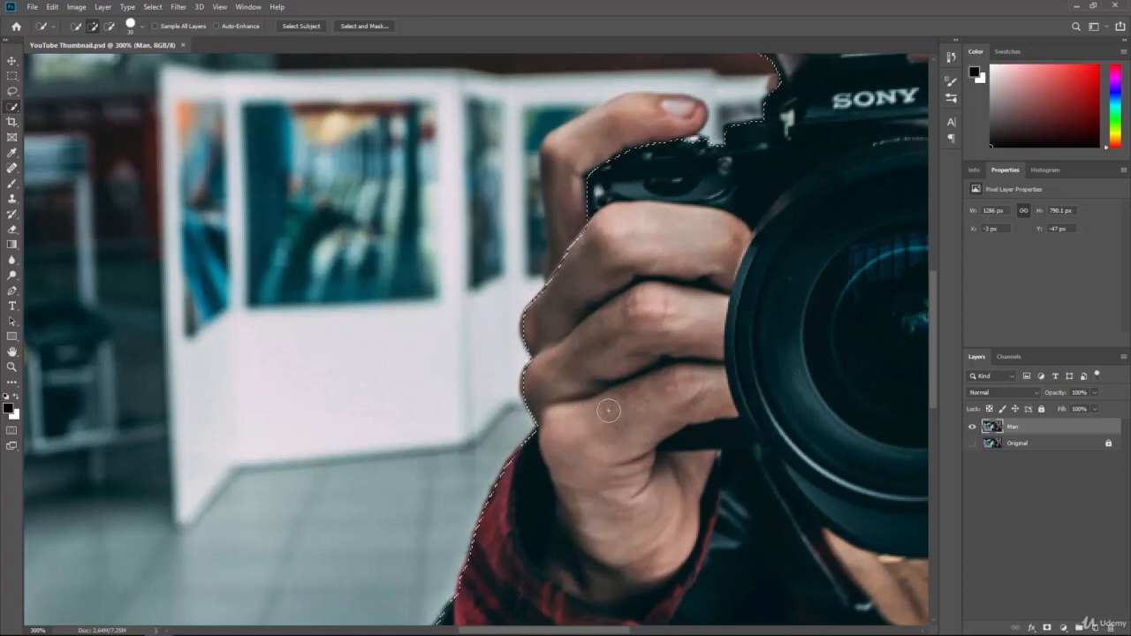
key(ctrl+plus)
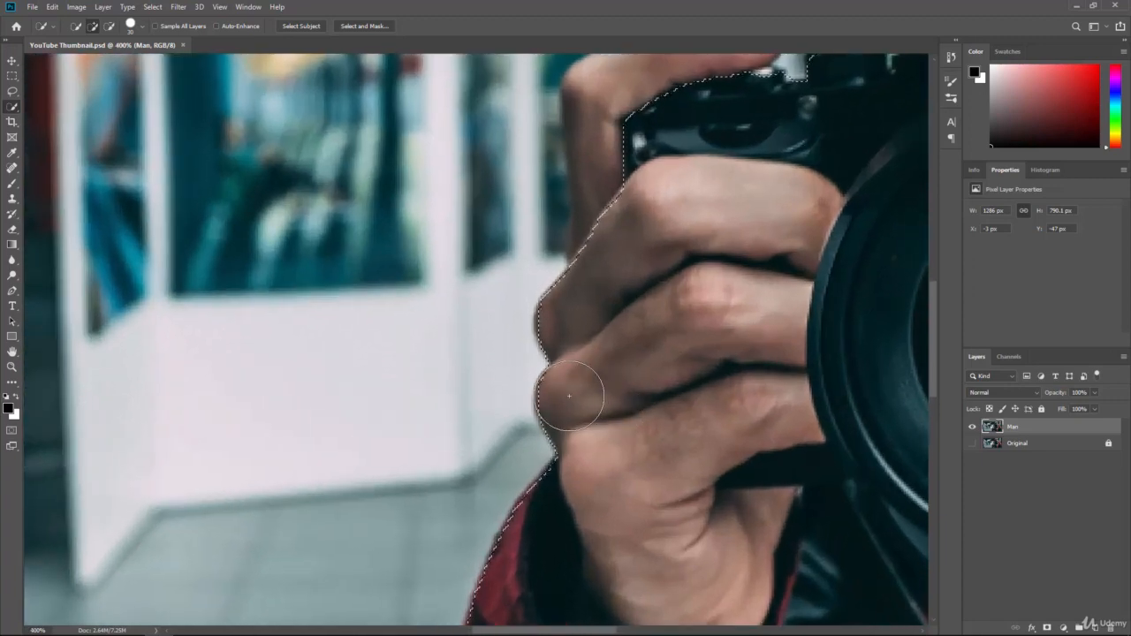
click(572, 323)
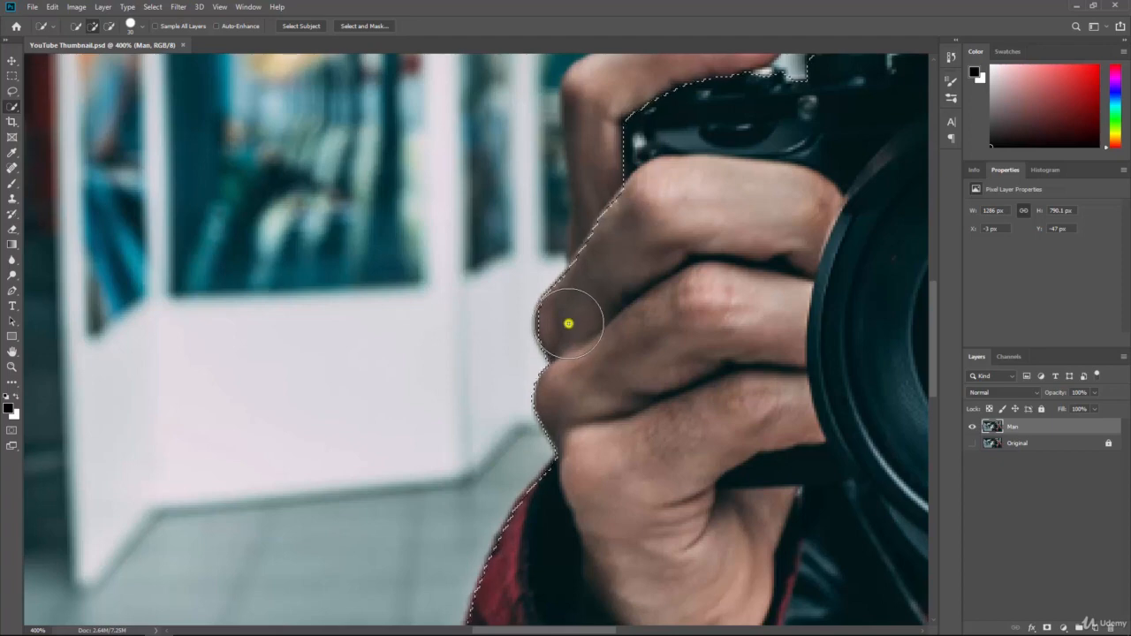
click(598, 280)
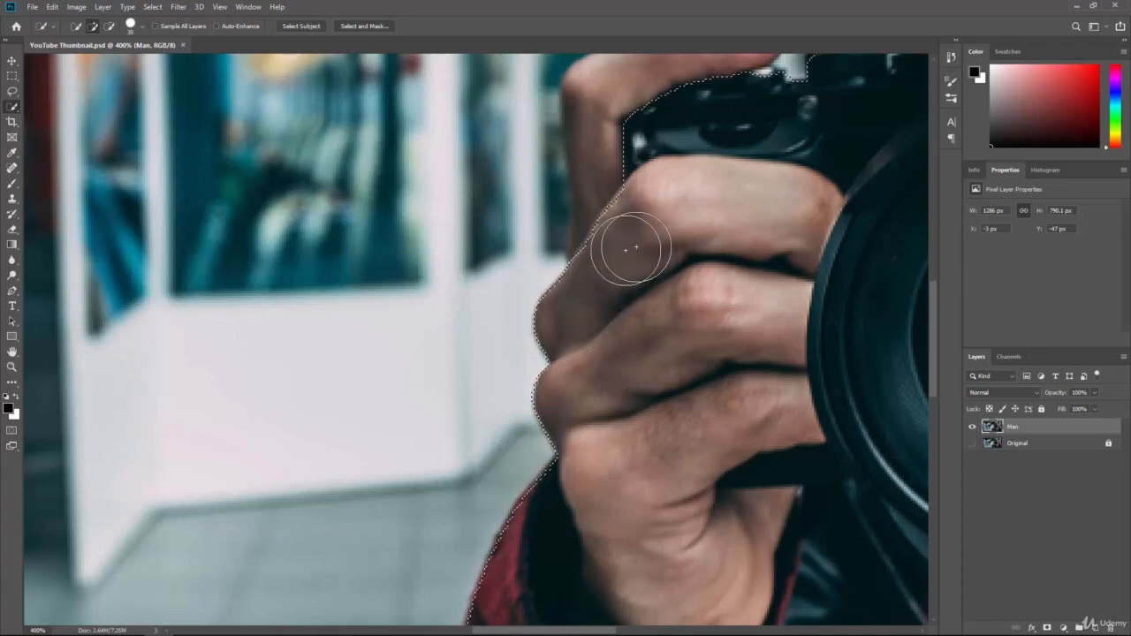
click(623, 251)
click(638, 221)
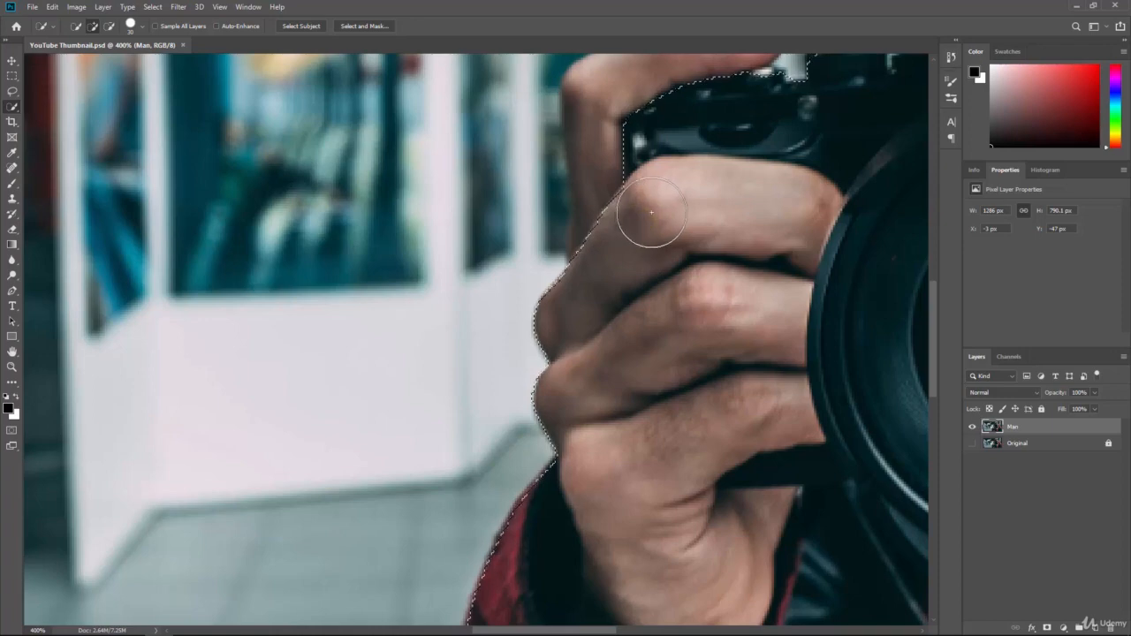
click(648, 205)
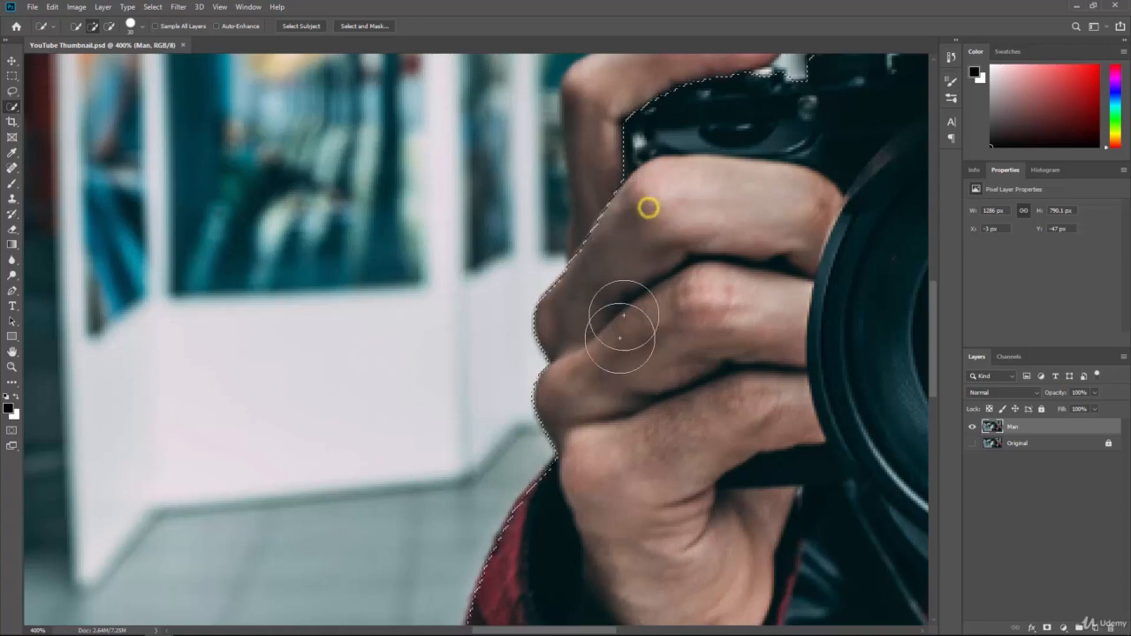
click(601, 255)
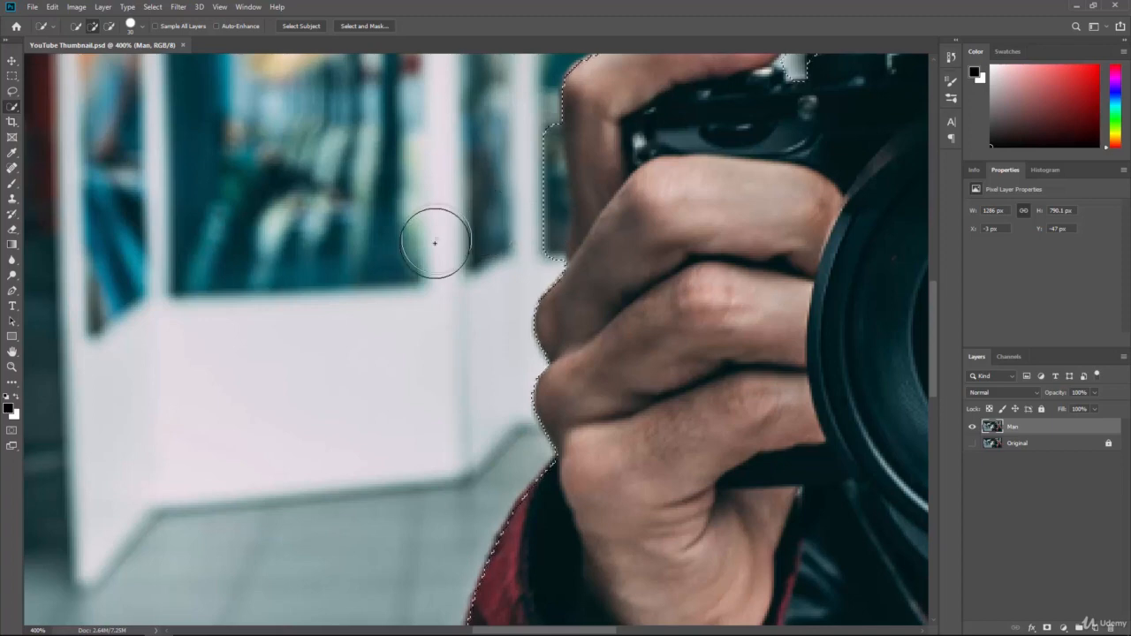
Step: Subtract the background beside the finger and refine the edge along the finger top
key(alt)
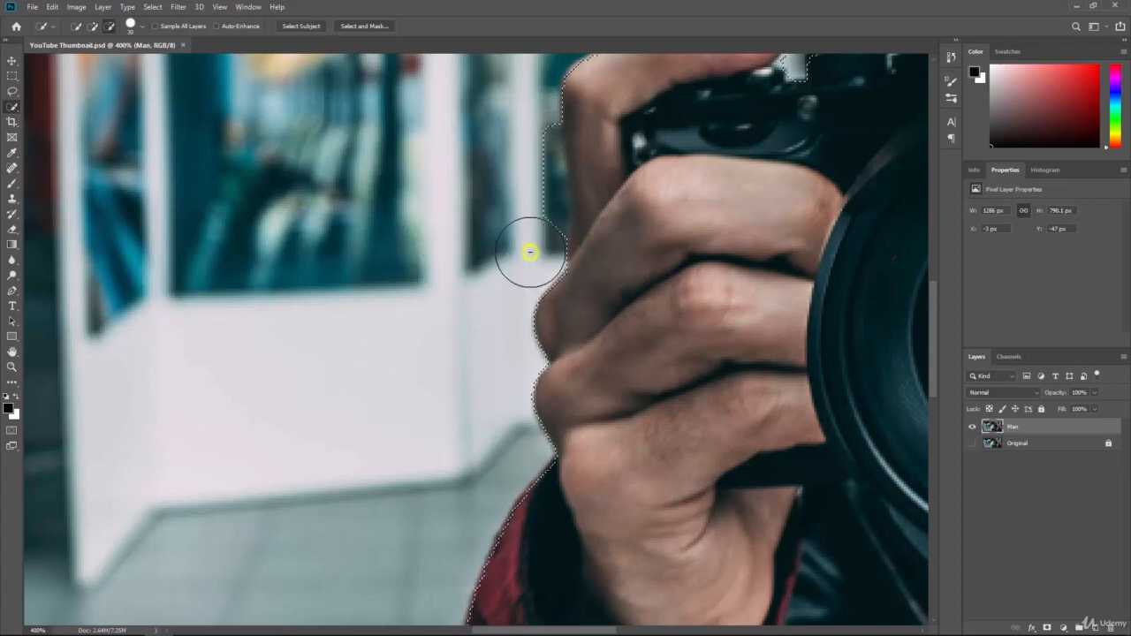
mouse_move(529, 252)
mouse_down()
mouse_move(527, 143)
mouse_move(542, 156)
mouse_move(608, 137)
mouse_up()
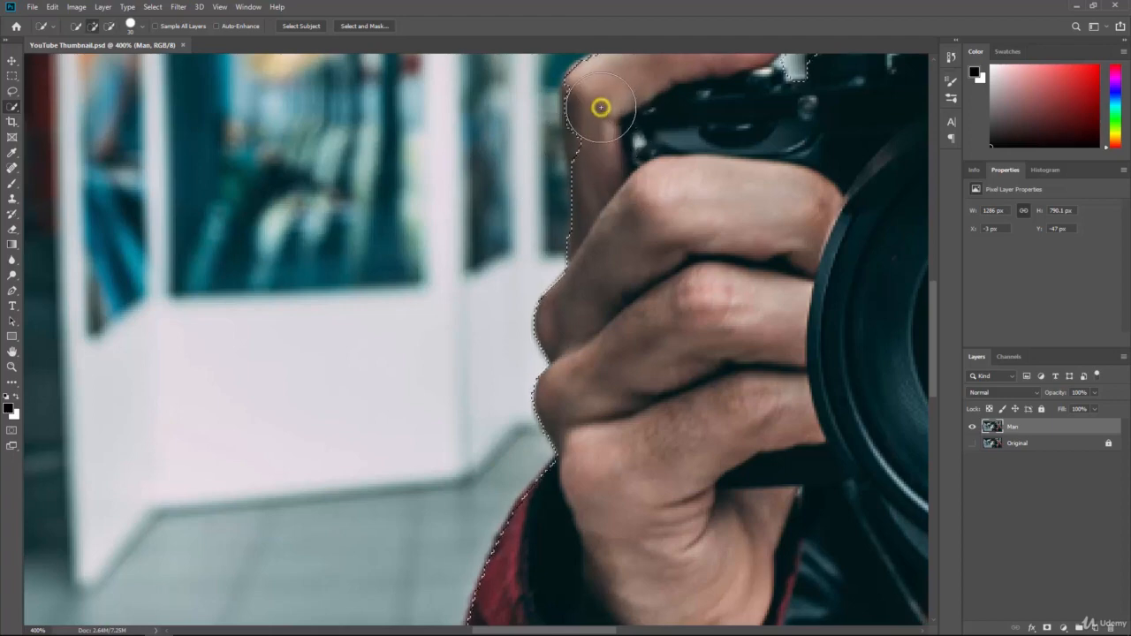
click(600, 107)
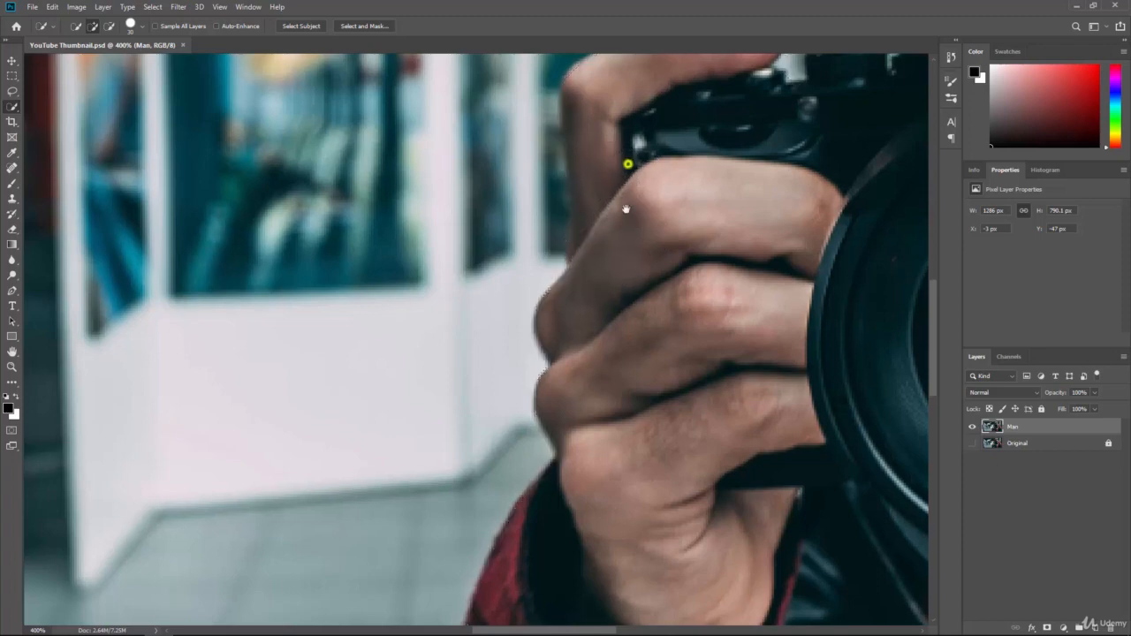
scroll(626, 209, up, 2)
Step: Add the finger and remove the teal background left of and above the fingertip
click(602, 291)
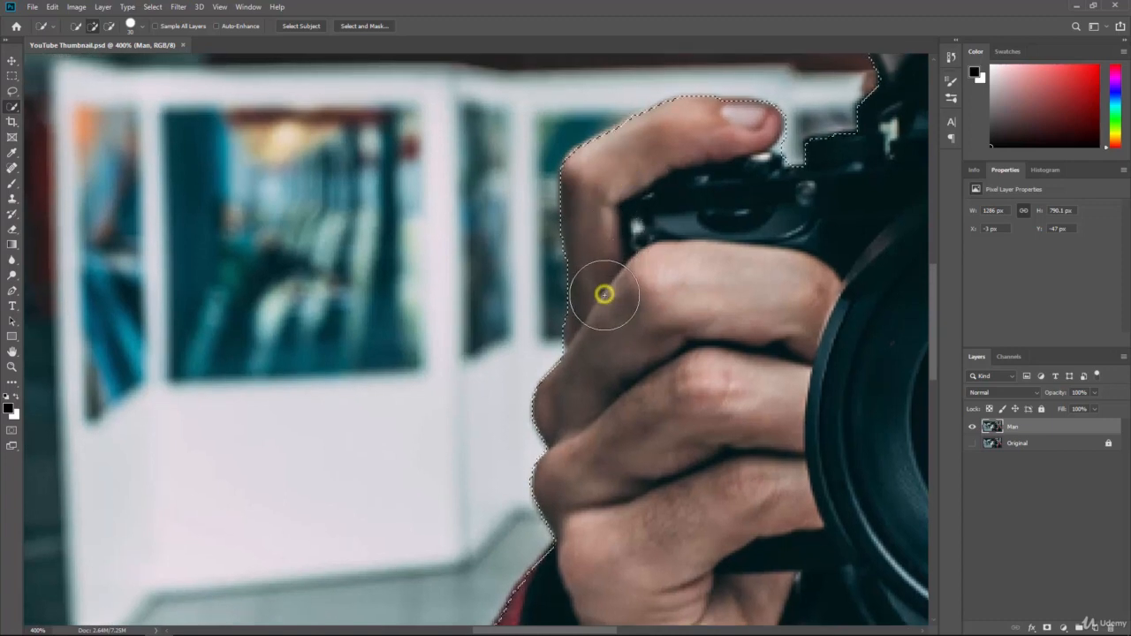
click(593, 203)
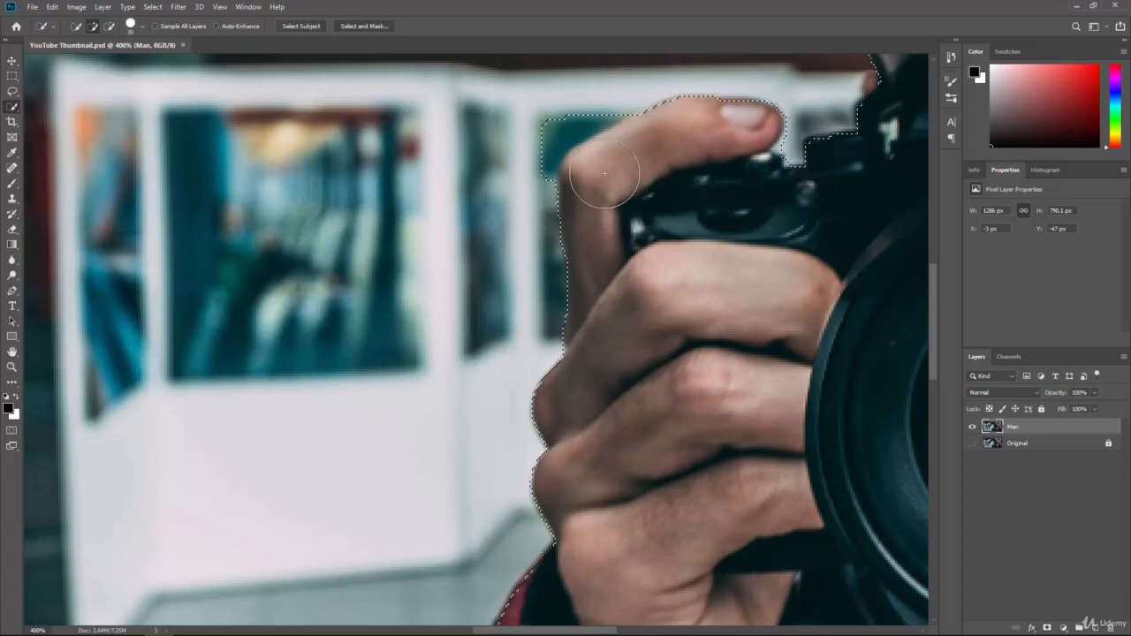
alt+click(541, 118)
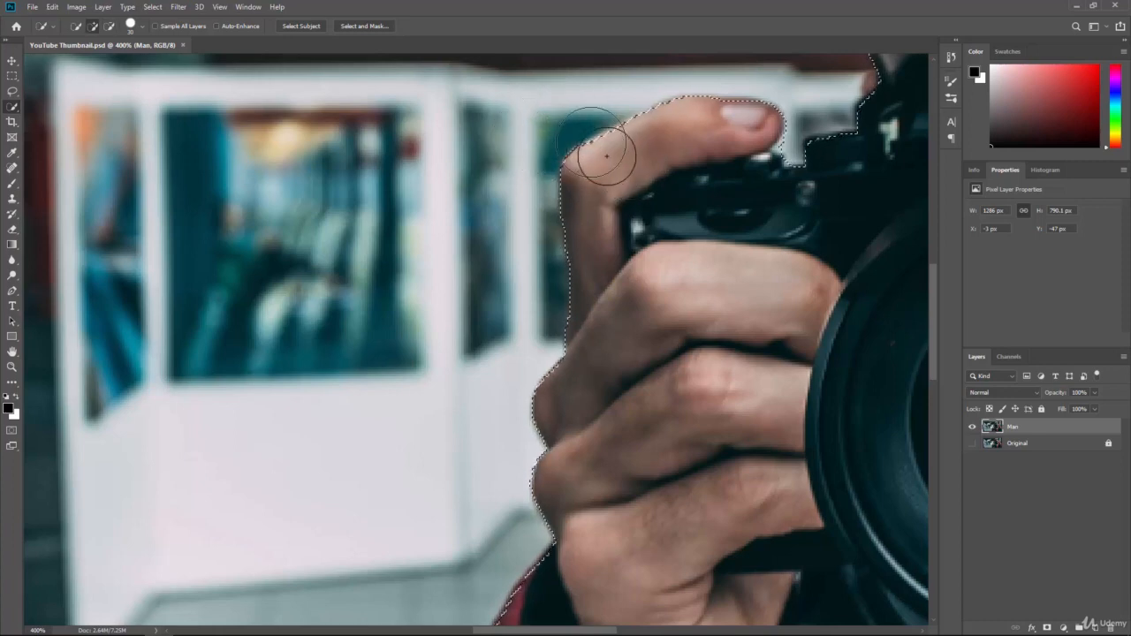
key(bracketleft)
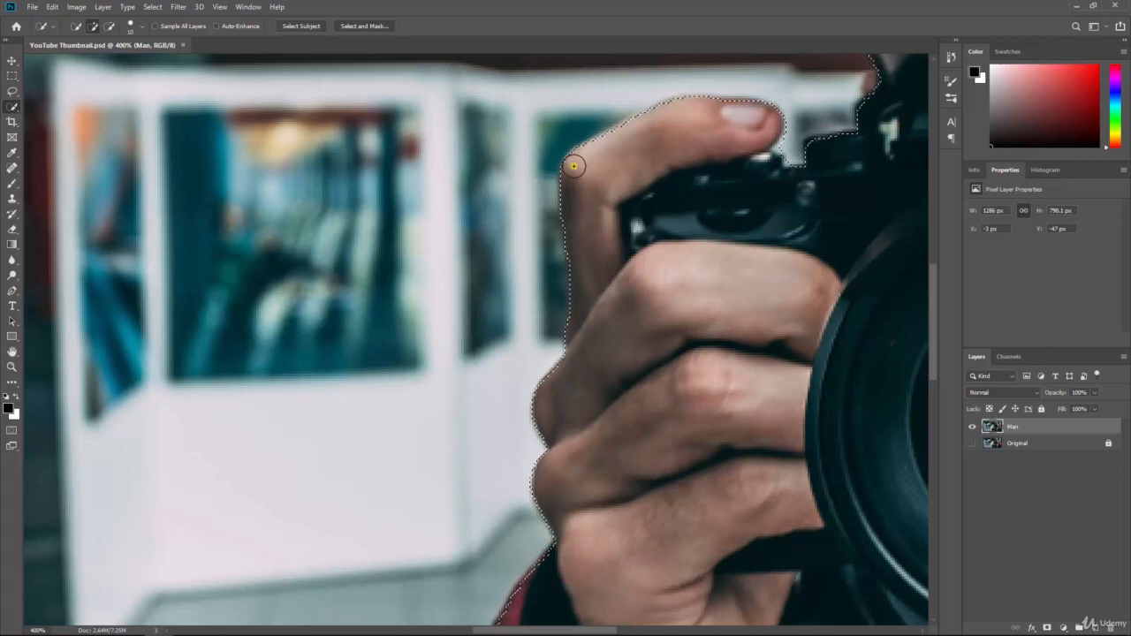
alt+click(615, 106)
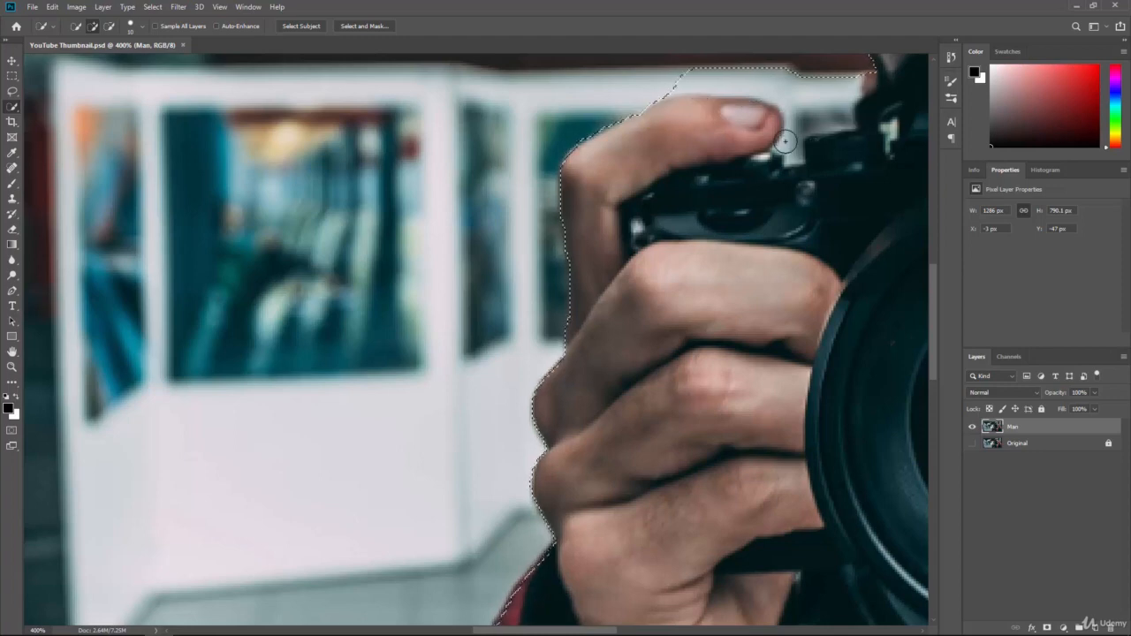
Step: Remove the white background above the thumb and camera top, trimming beside the thumb
drag(836, 147, 753, 263)
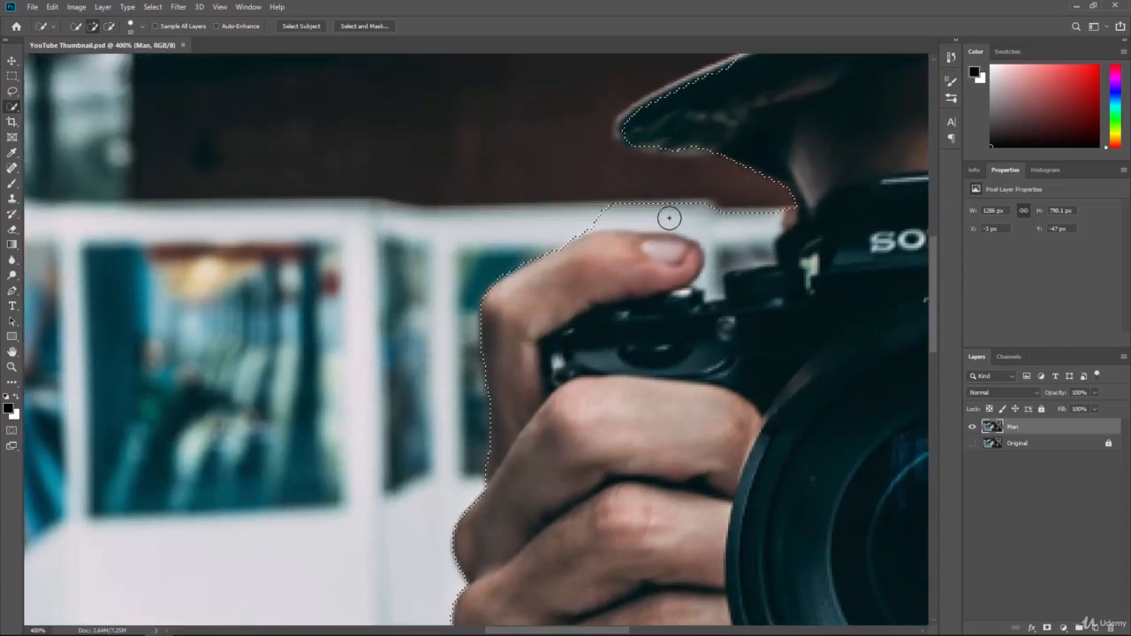
drag(602, 209, 700, 212)
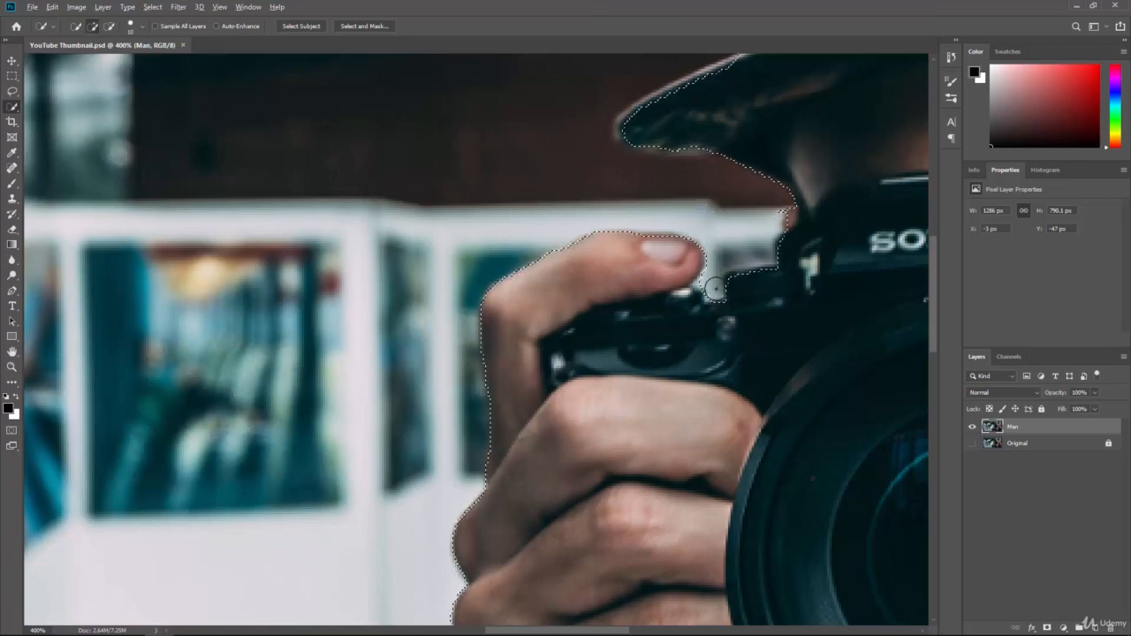
click(738, 284)
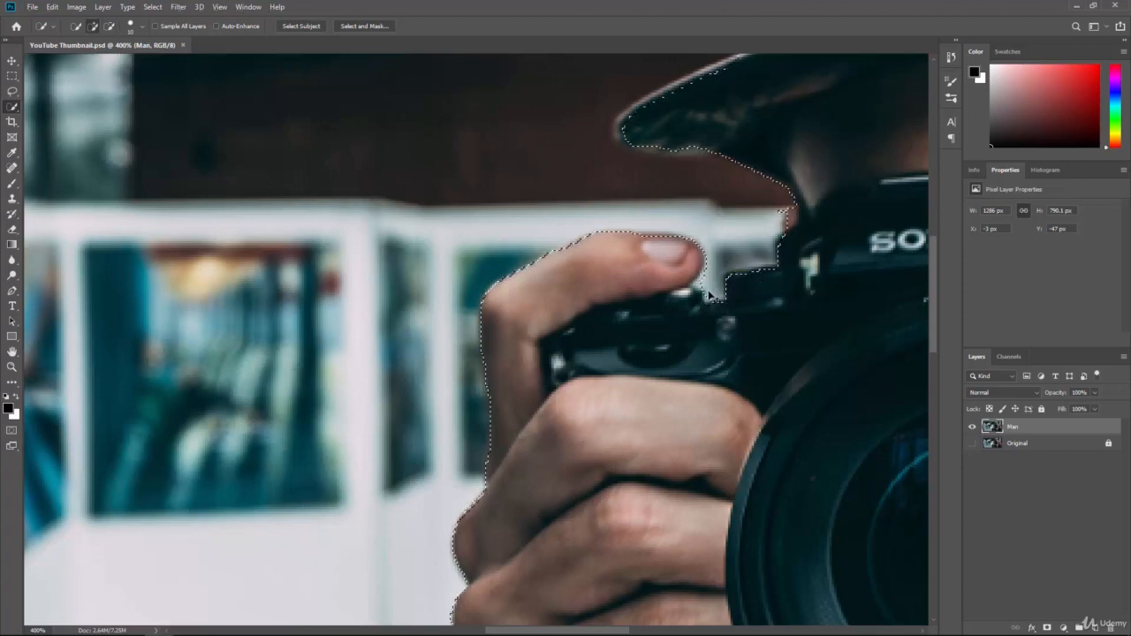
key(ctrl+plus)
Step: Trim background below the thumb tip and extend the selection along the camera top
drag(825, 290, 717, 300)
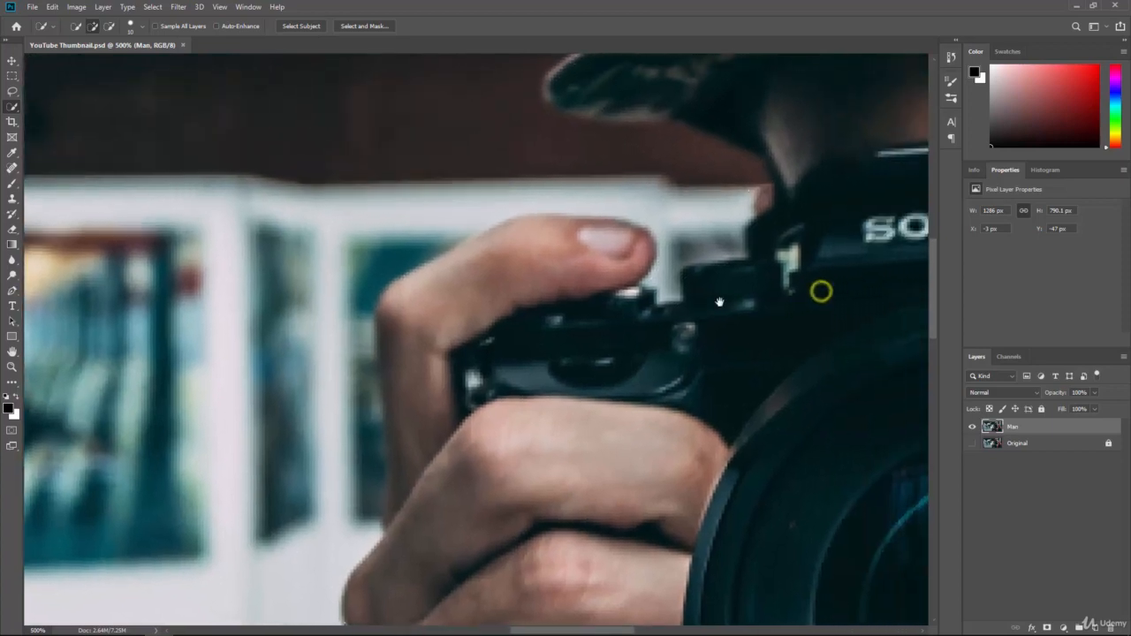
key(alt)
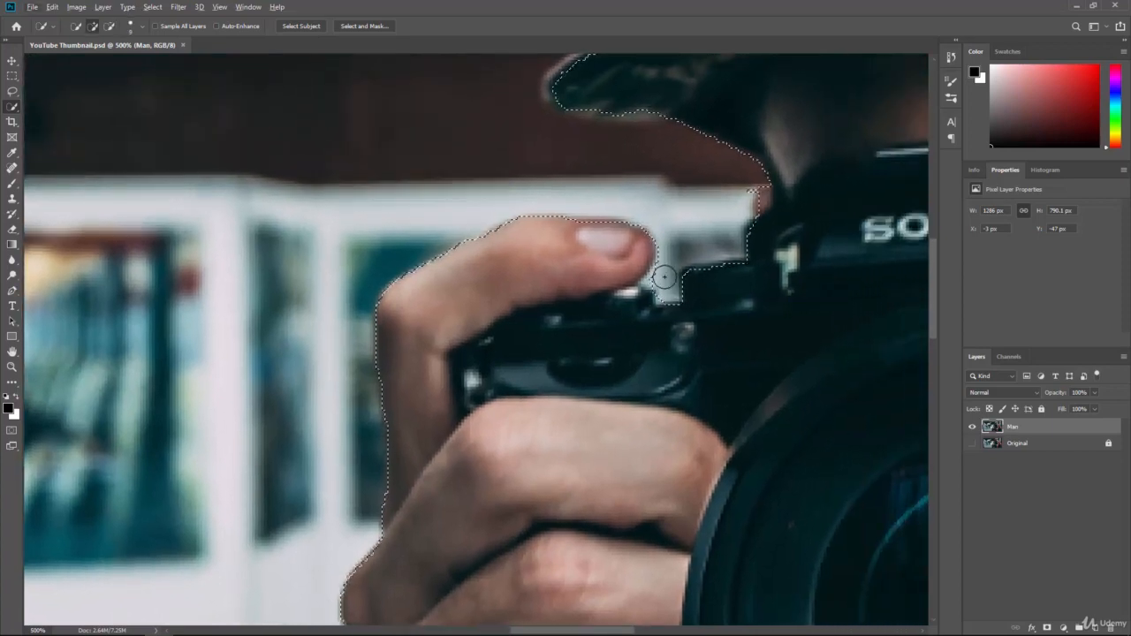
key(alt)
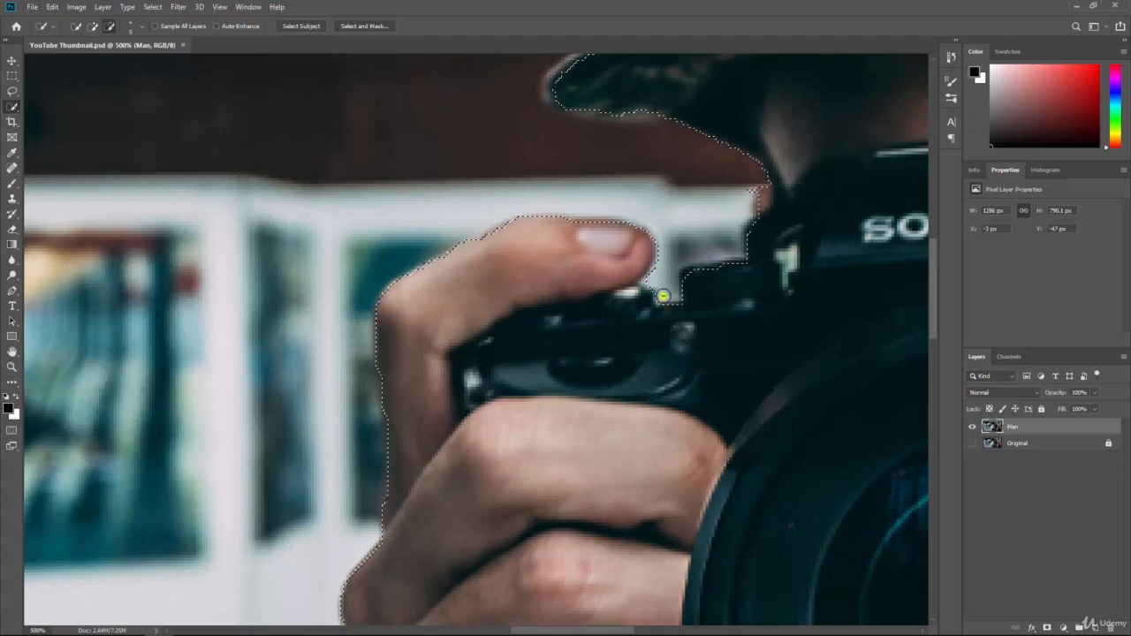
drag(660, 297, 647, 295)
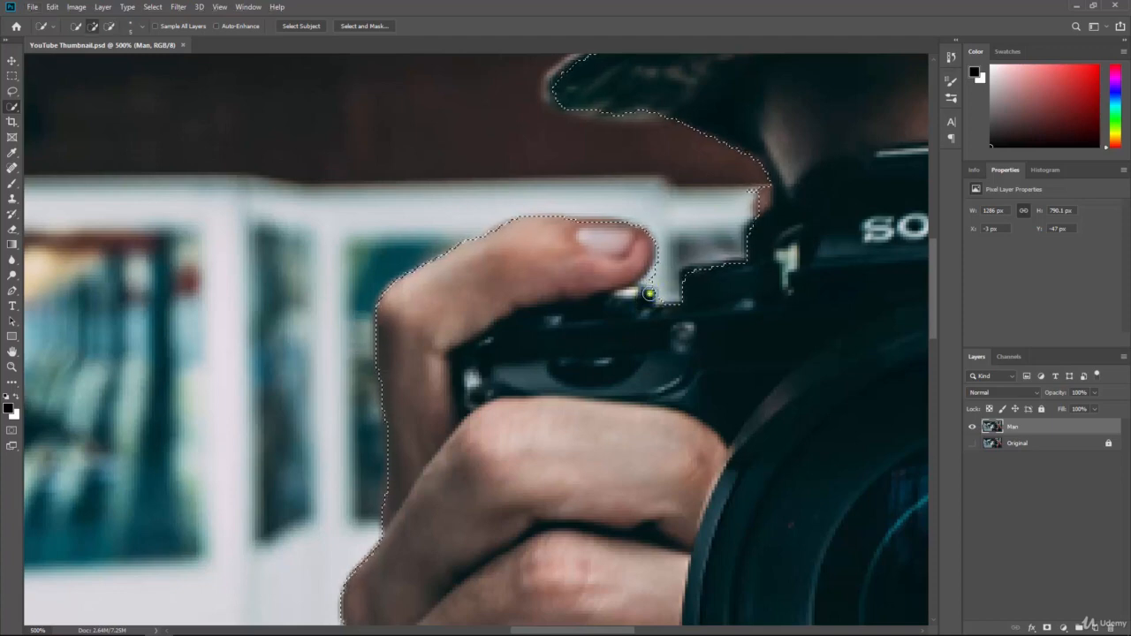
key(alt)
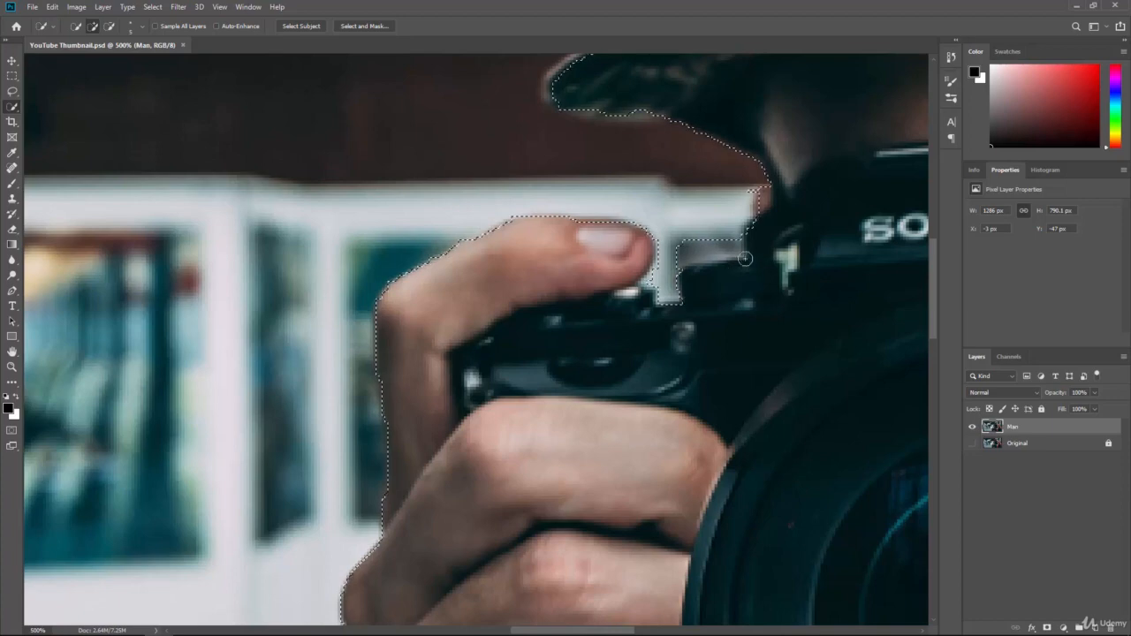
key(alt)
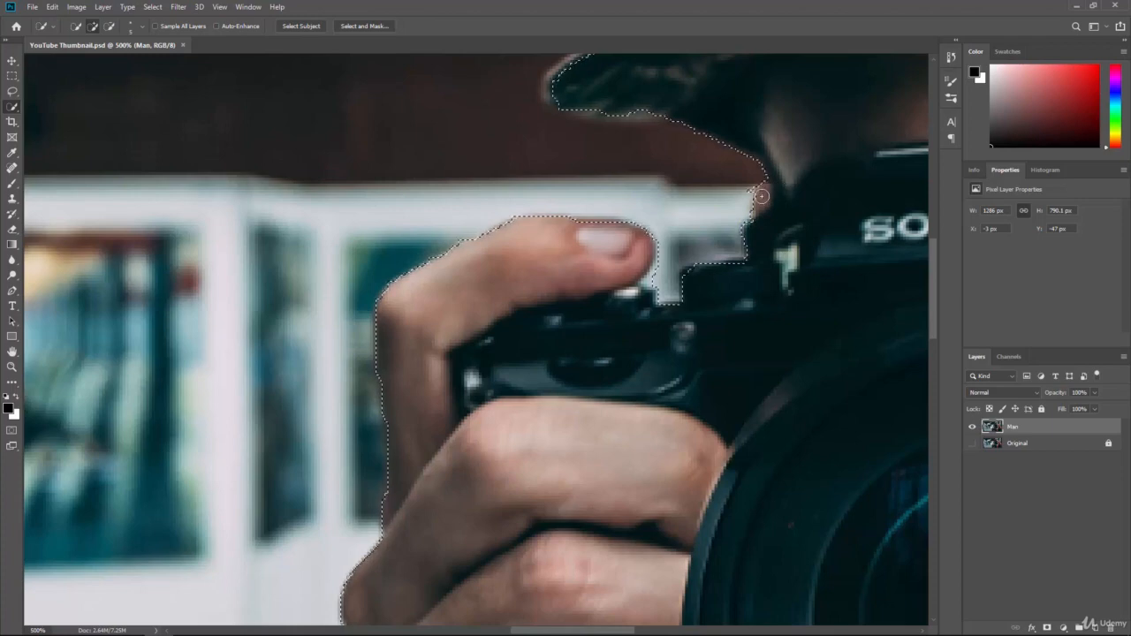
drag(752, 233, 754, 280)
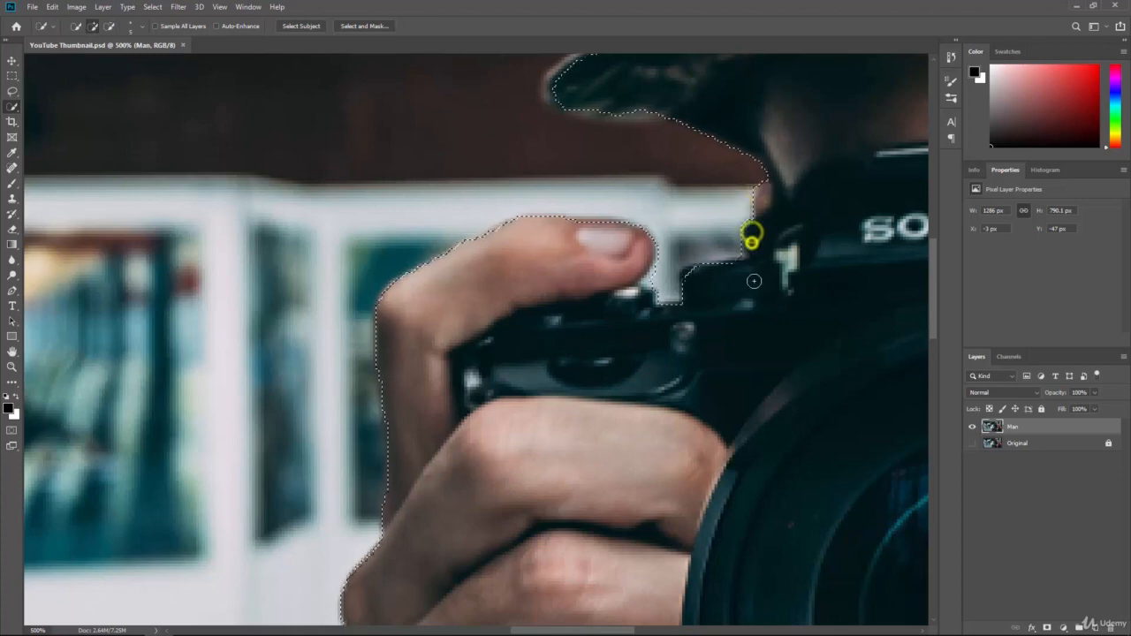
click(689, 274)
Step: Refine the selection under the hat brim, removing dark background, and extend it along the hat
drag(633, 176, 680, 294)
mouse_move(701, 228)
mouse_down()
mouse_move(639, 223)
mouse_move(602, 200)
mouse_move(731, 134)
mouse_move(604, 196)
mouse_up()
mouse_move(633, 280)
mouse_down()
mouse_move(697, 253)
mouse_move(777, 249)
mouse_up()
drag(800, 177, 691, 508)
drag(742, 255, 696, 375)
mouse_move(641, 308)
mouse_down()
mouse_move(643, 413)
mouse_move(648, 292)
mouse_move(675, 212)
mouse_move(799, 84)
mouse_up()
drag(768, 161, 704, 302)
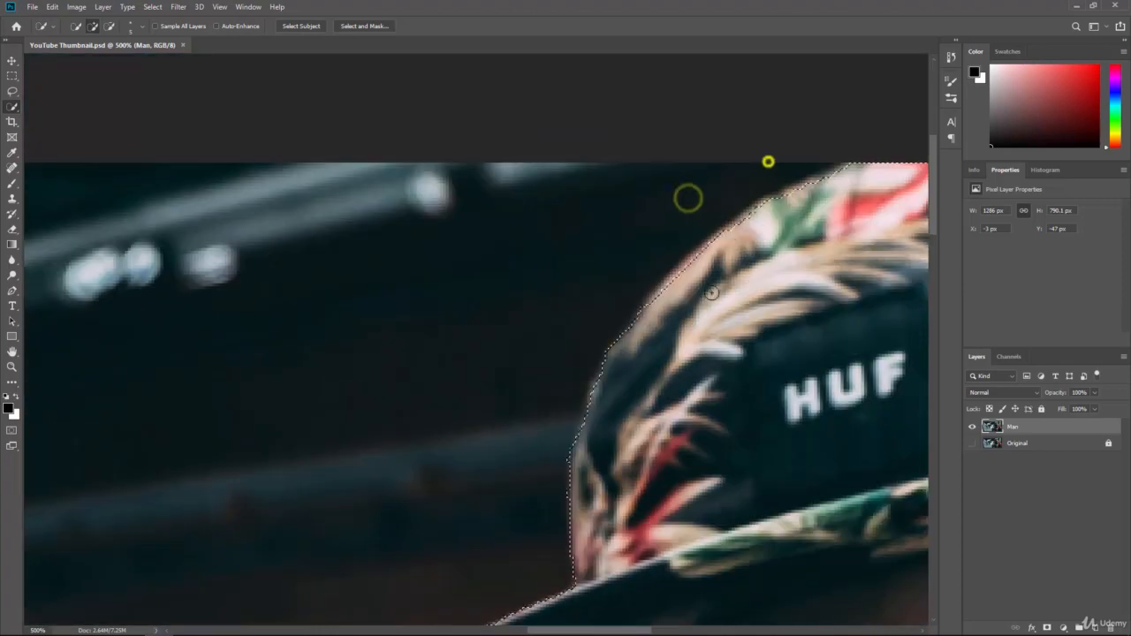
Step: Refine the selection around the hat top, brim corner, ear and red shirt
mouse_move(733, 235)
mouse_down()
mouse_move(706, 253)
mouse_move(779, 201)
mouse_move(716, 298)
mouse_up()
drag(780, 237, 651, 308)
mouse_move(752, 328)
mouse_down()
mouse_move(497, 318)
mouse_move(611, 324)
mouse_up()
mouse_move(676, 239)
mouse_down()
mouse_move(762, 318)
mouse_move(843, 426)
mouse_move(865, 477)
mouse_move(687, 394)
mouse_move(719, 416)
mouse_move(726, 456)
mouse_up()
mouse_move(744, 521)
mouse_down()
mouse_move(722, 411)
mouse_move(754, 433)
mouse_move(749, 462)
mouse_up()
drag(805, 553, 762, 164)
click(789, 462)
drag(747, 464, 714, 394)
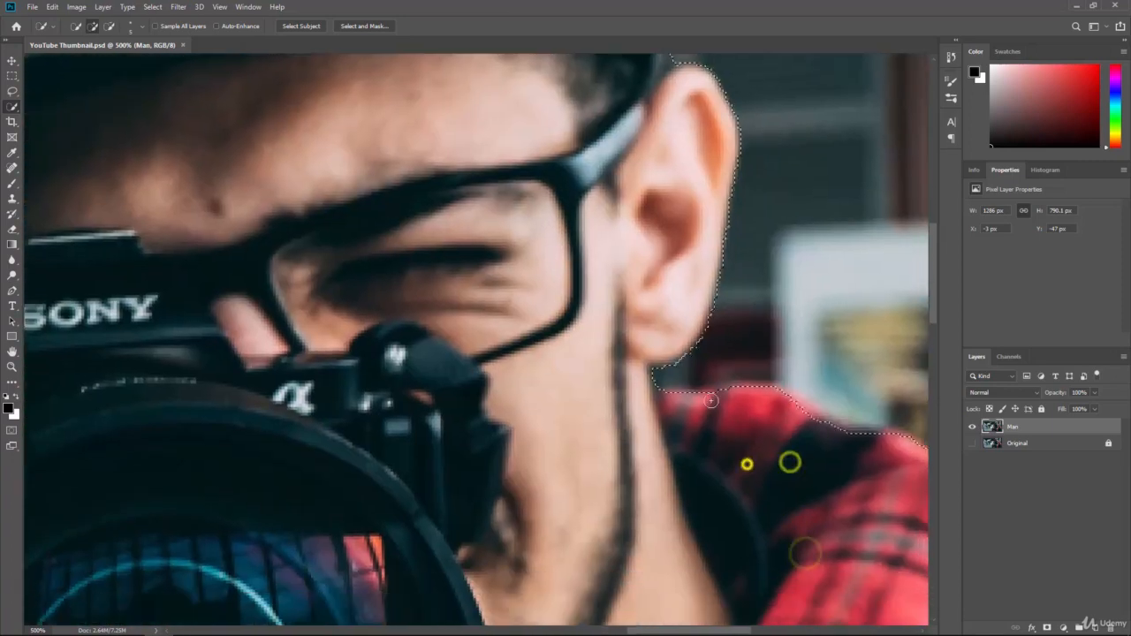
click(716, 395)
click(732, 394)
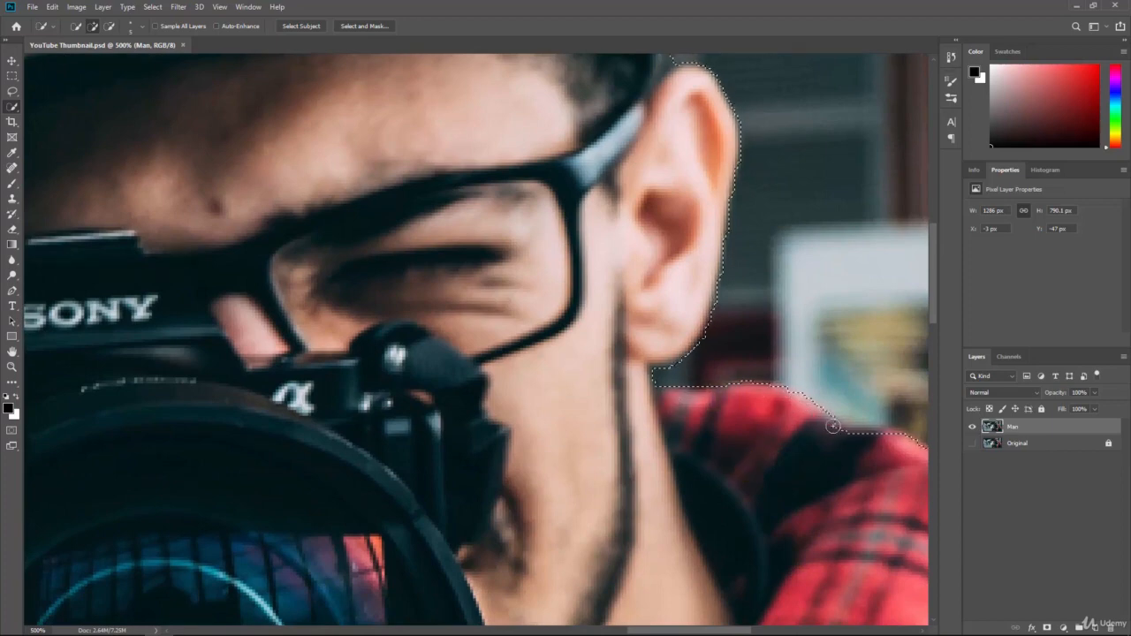
Step: Extend the selection along the shoulder, sleeve and jacket edge, trimming background beside them
drag(846, 484, 397, 324)
drag(465, 359, 542, 395)
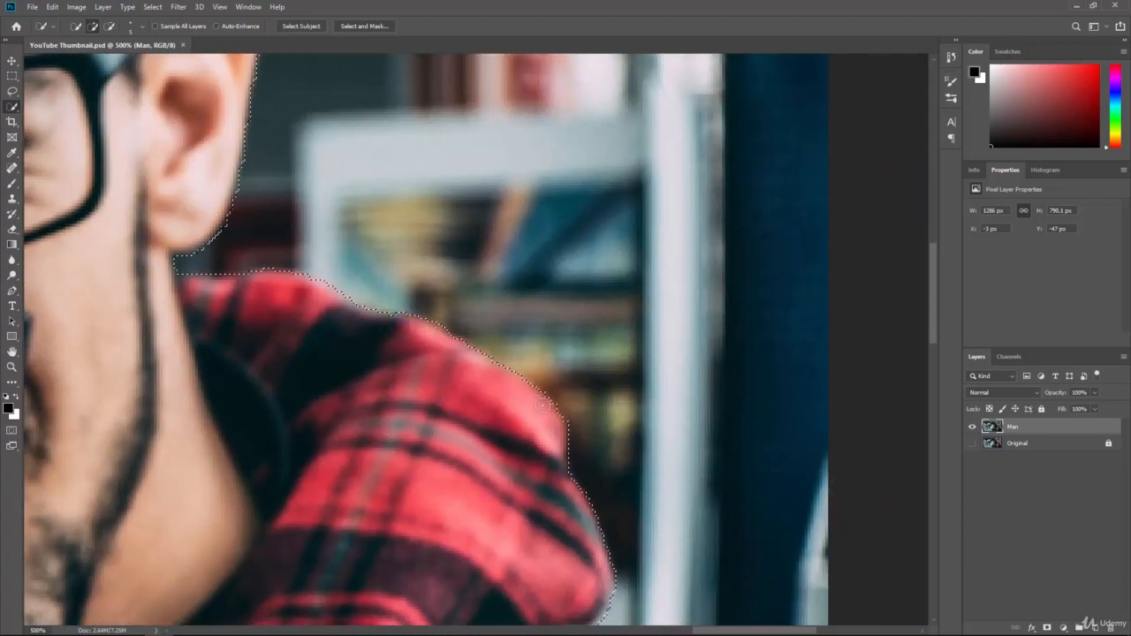
drag(568, 505, 531, 252)
drag(544, 401, 574, 410)
mouse_move(606, 353)
mouse_down()
mouse_move(588, 386)
mouse_move(596, 427)
mouse_up()
mouse_move(733, 510)
mouse_down()
mouse_move(729, 527)
mouse_move(643, 339)
mouse_up()
drag(727, 545, 697, 479)
drag(680, 544, 630, 445)
drag(682, 490, 696, 518)
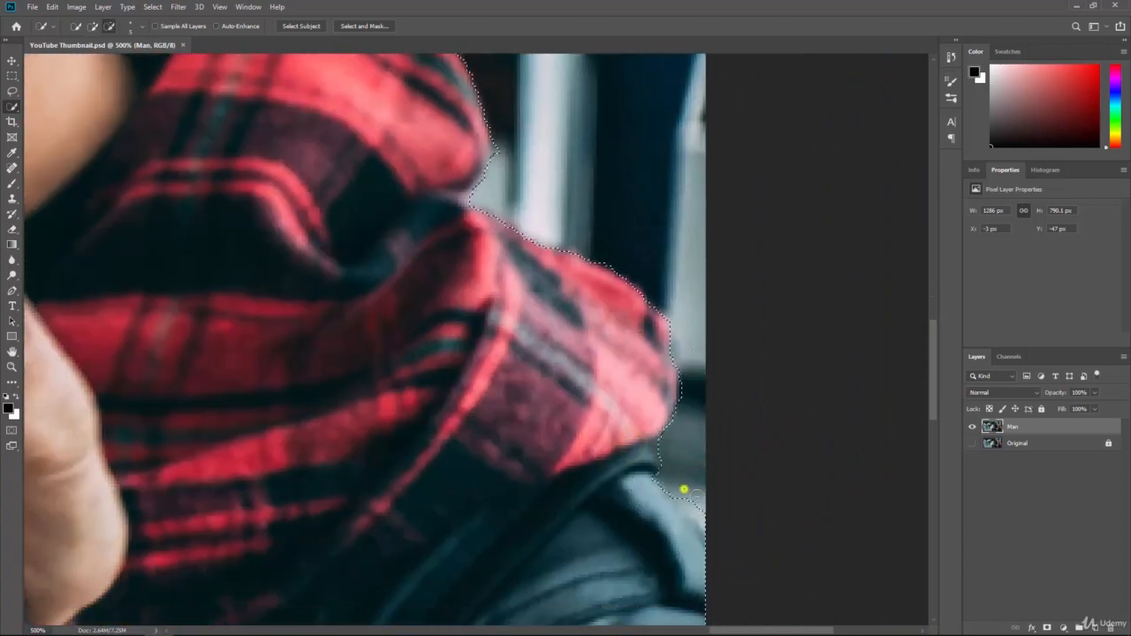
drag(652, 484, 657, 519)
Step: Select along the jacket's lower edge, removing the light floor triangle
drag(560, 526, 606, 475)
scroll(605, 475, down, 5)
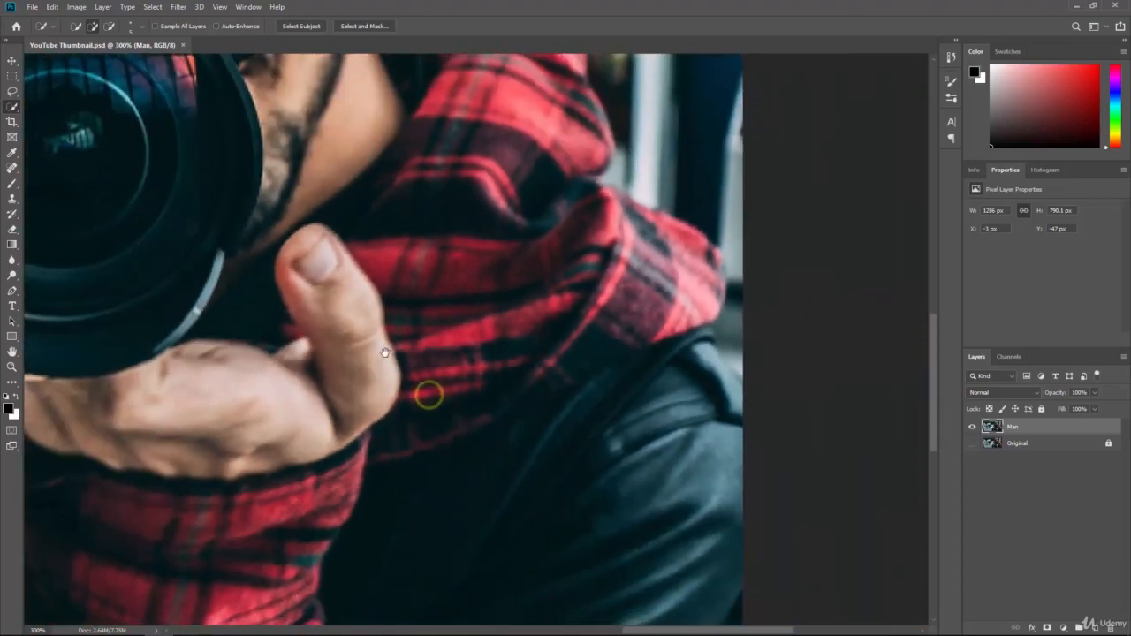
scroll(506, 322, up, 3)
drag(644, 554, 590, 265)
drag(659, 492, 613, 310)
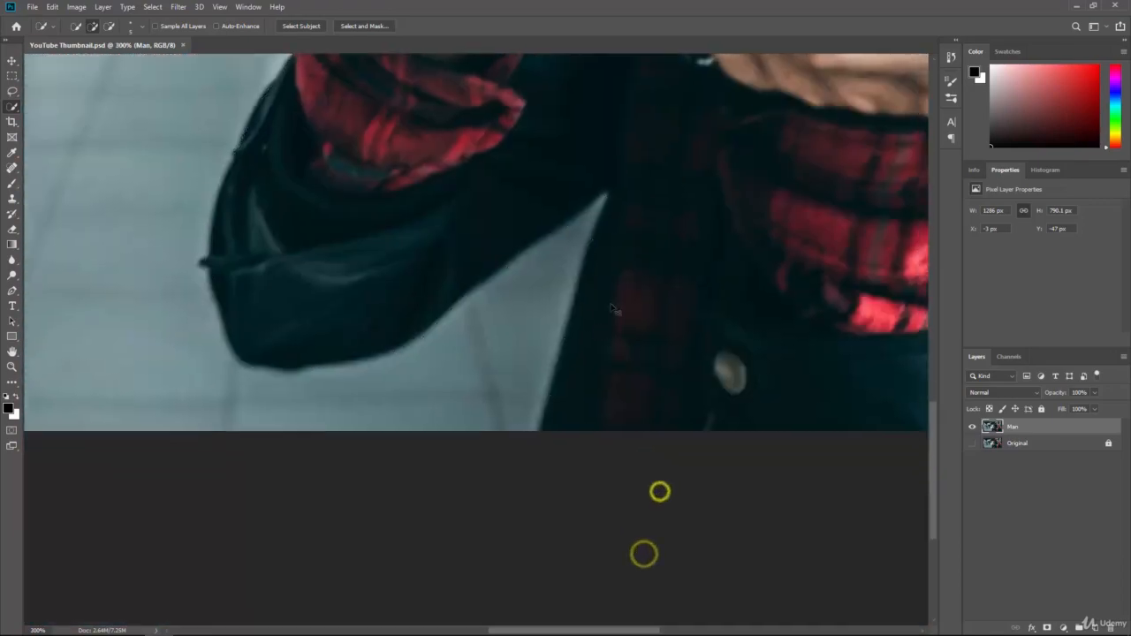
key(ctrl+plus)
key(ctrl+plus)
drag(593, 480, 607, 424)
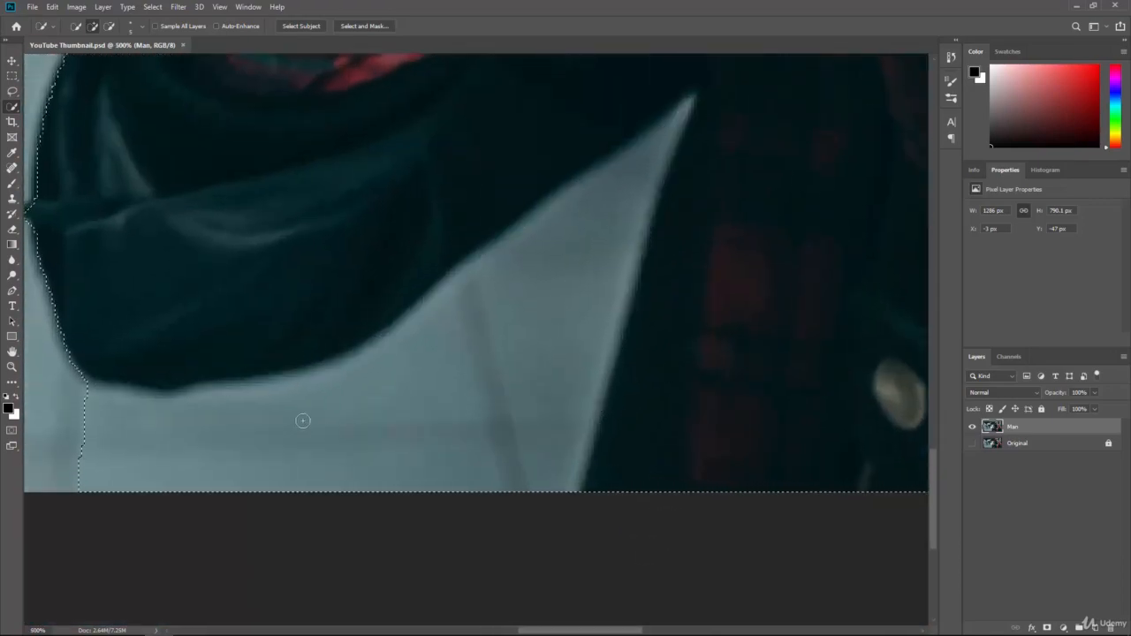
drag(307, 437, 495, 408)
mouse_move(631, 343)
mouse_down()
mouse_move(626, 359)
mouse_move(651, 270)
mouse_up()
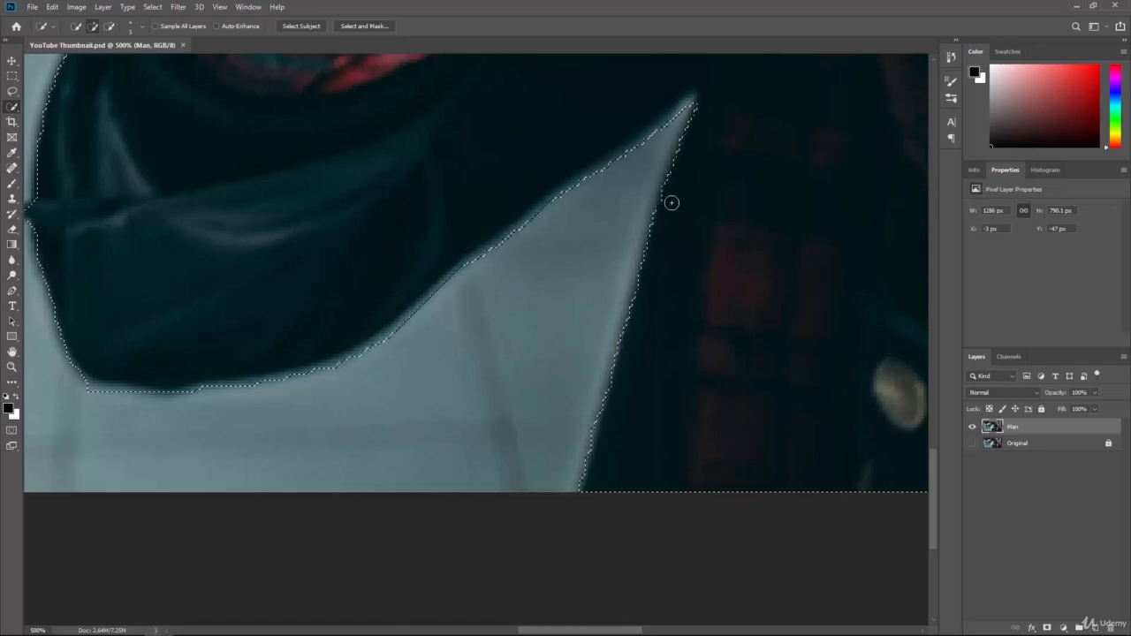
Step: Extend the selection down the scarf edge, left jacket edge and collar
drag(179, 331, 375, 372)
drag(241, 298, 268, 400)
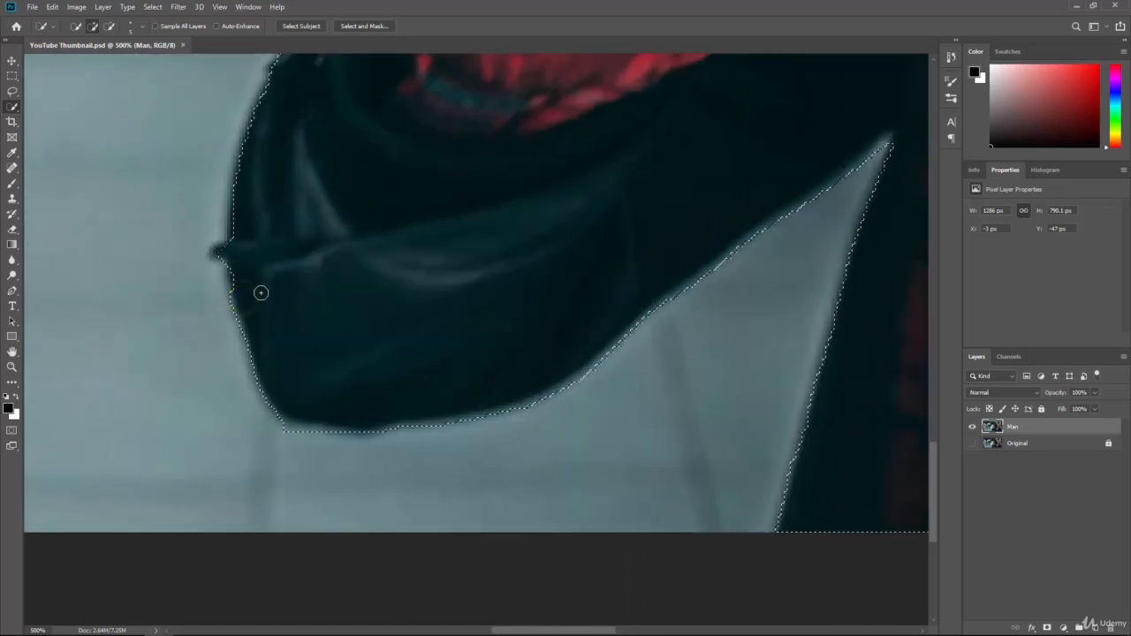
mouse_move(224, 251)
mouse_down()
mouse_move(254, 128)
mouse_move(287, 393)
mouse_up()
drag(296, 306, 273, 366)
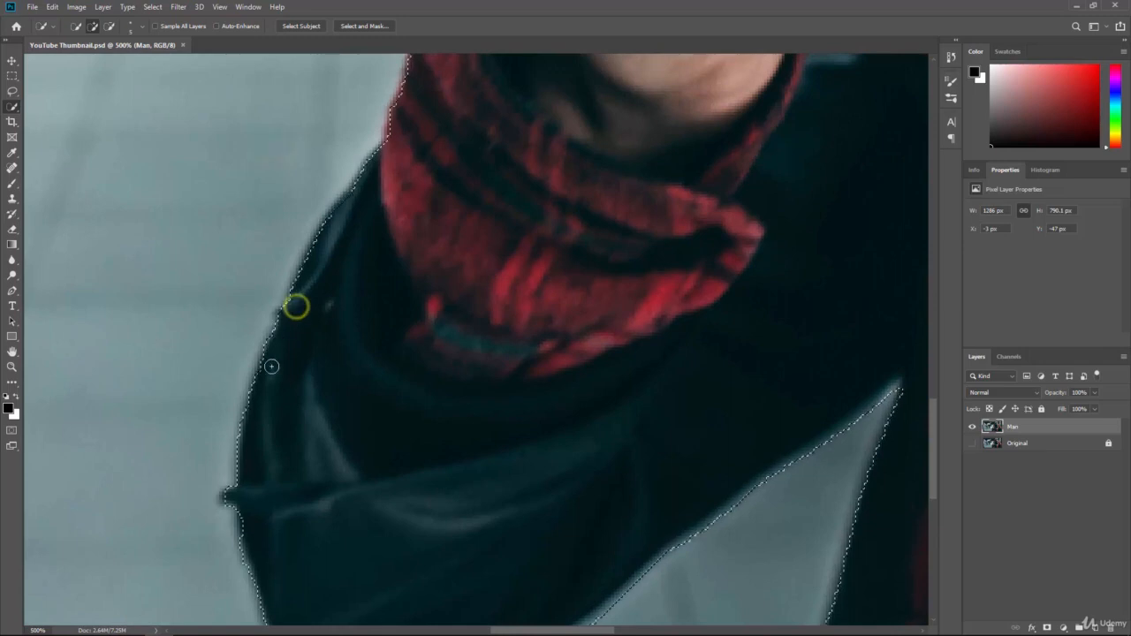
drag(331, 280, 312, 361)
drag(361, 237, 275, 383)
Step: Refine the selection at the left cuff and wrist, removing background beside the cuff
drag(390, 249, 391, 355)
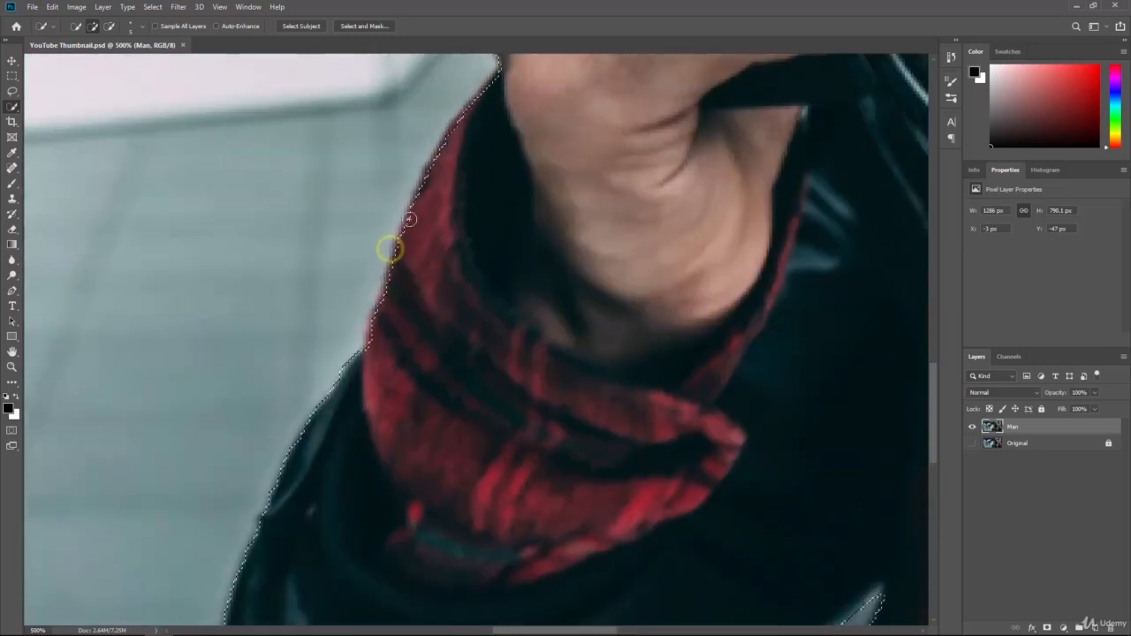
mouse_move(408, 225)
mouse_down()
mouse_move(374, 337)
mouse_move(302, 431)
mouse_up()
drag(469, 203, 460, 308)
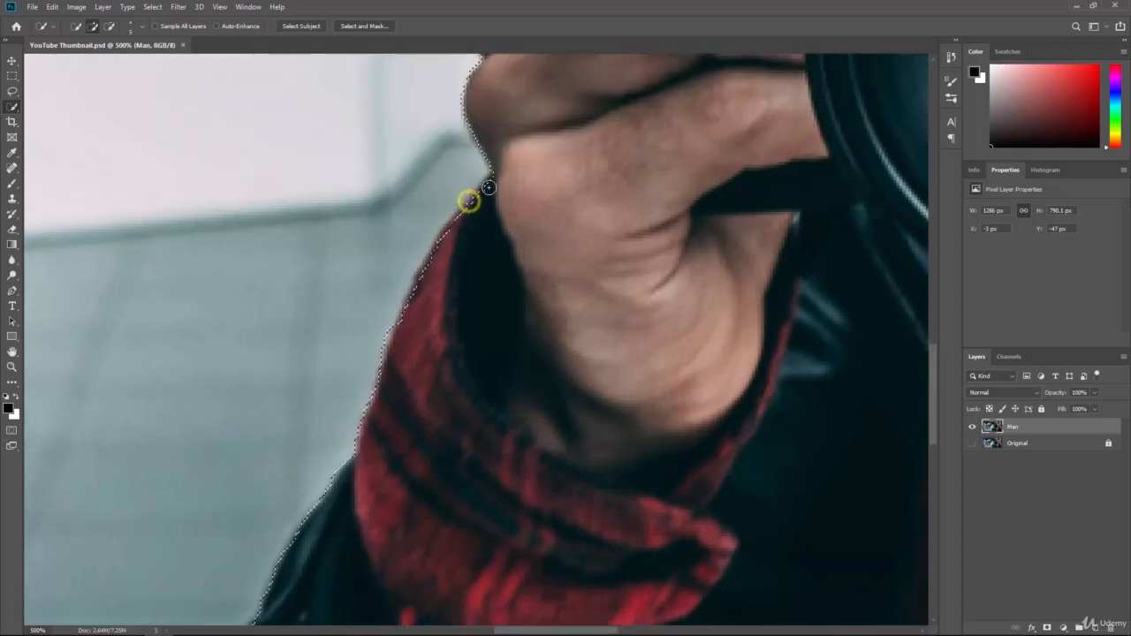
drag(492, 185, 404, 330)
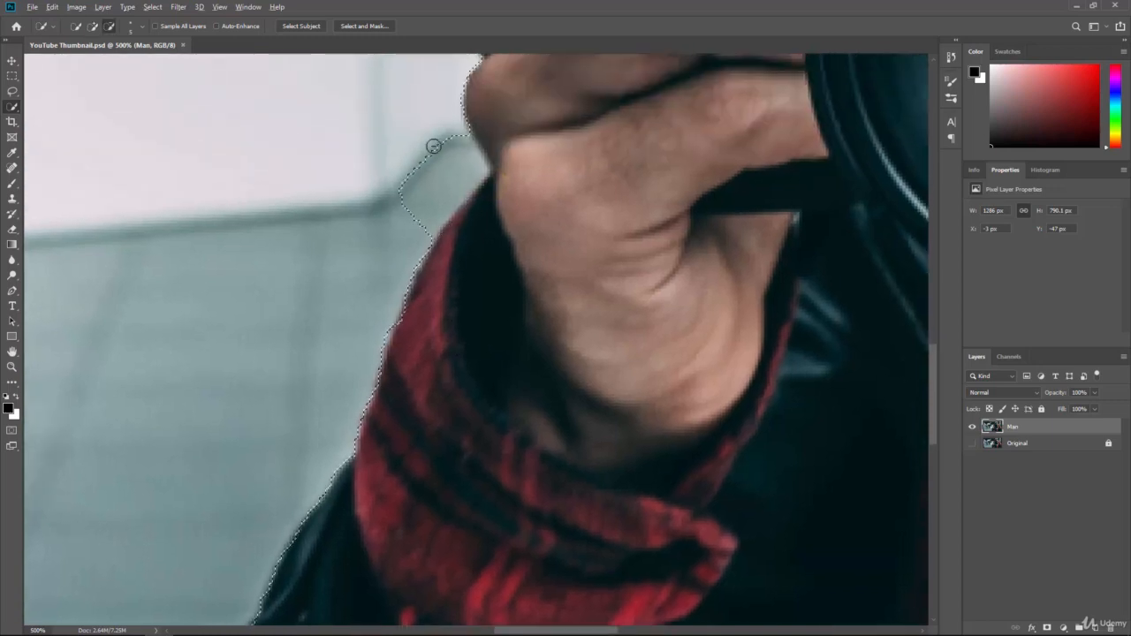
alt+drag(443, 147, 409, 220)
click(464, 218)
click(480, 199)
drag(517, 119, 474, 245)
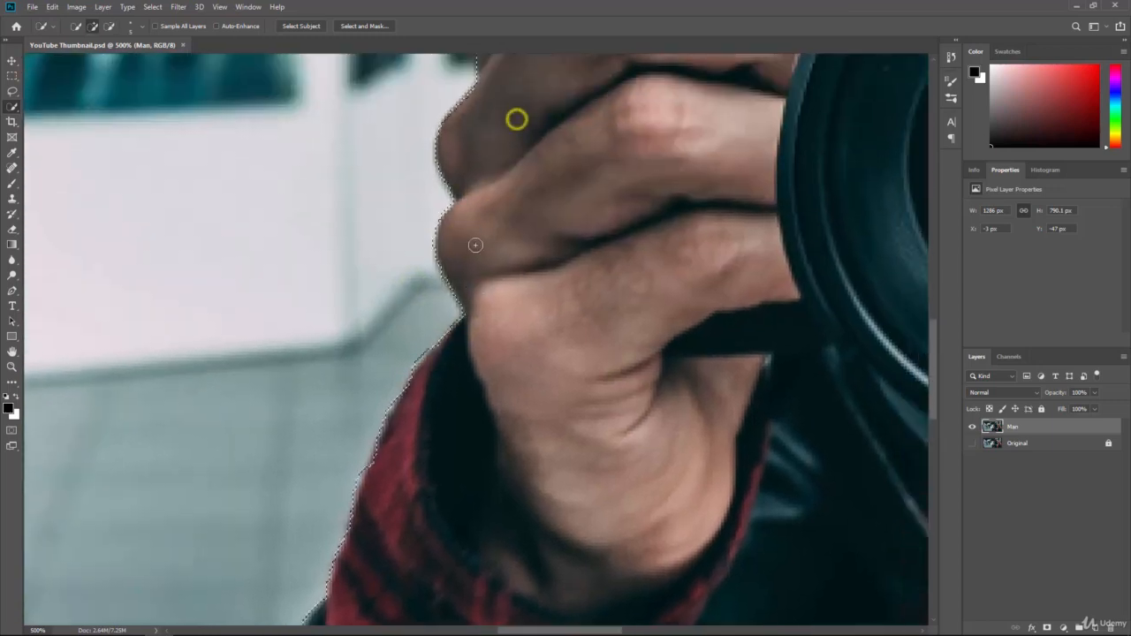
key(ctrl+minus)
key(ctrl+minus)
key(ctrl+minus)
key(ctrl+minus)
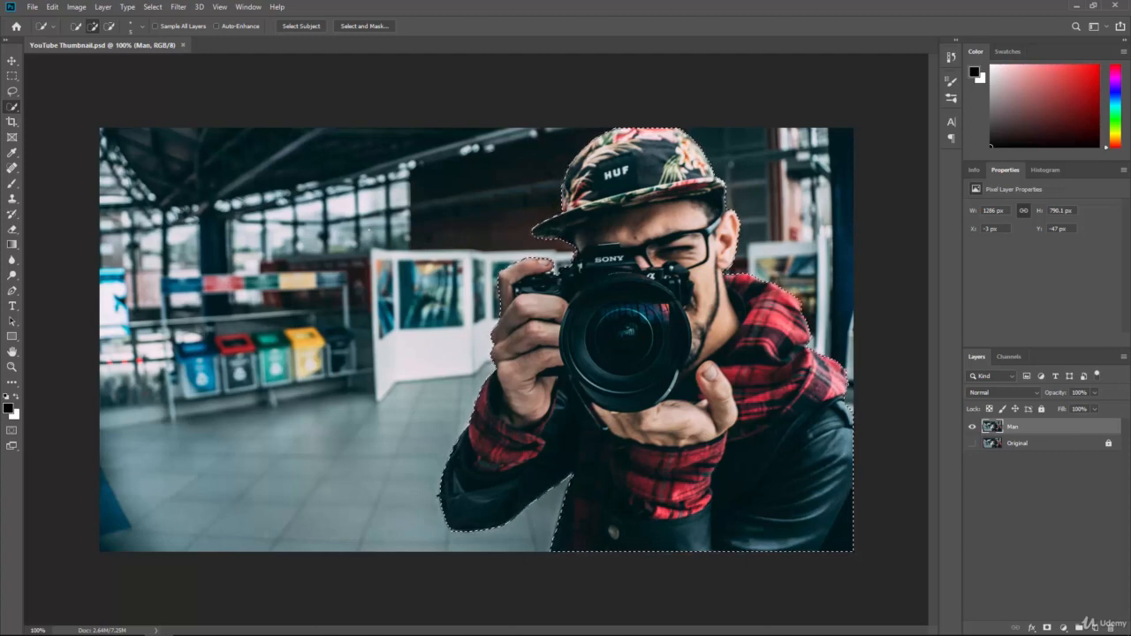
key(ctrl+plus)
key(ctrl+plus)
key(ctrl+plus)
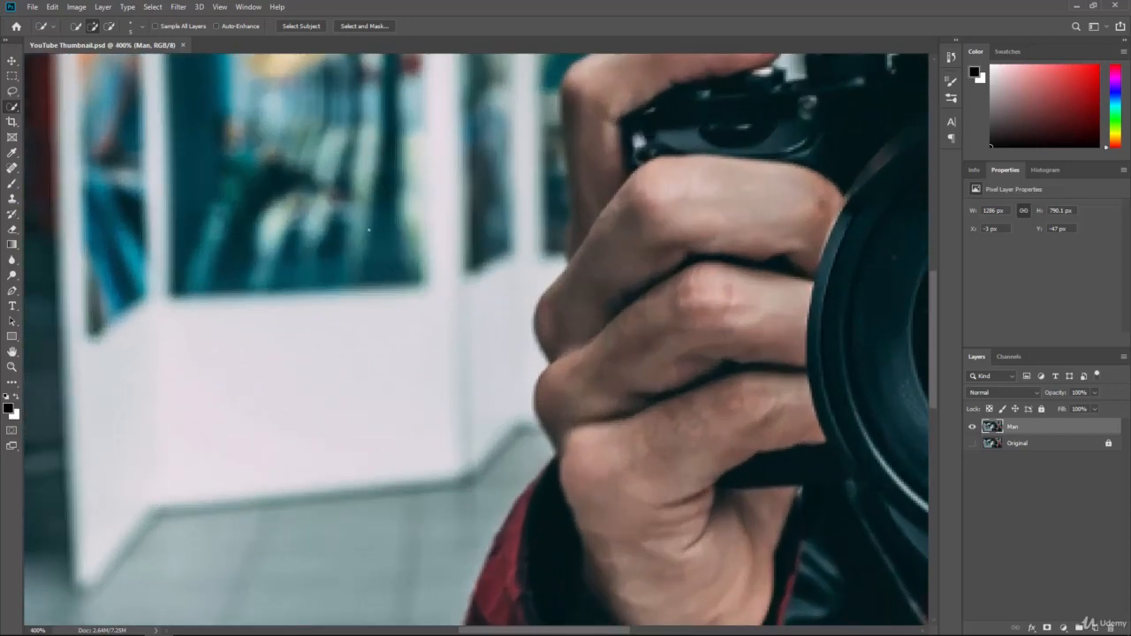
drag(613, 482, 641, 242)
drag(556, 406, 621, 228)
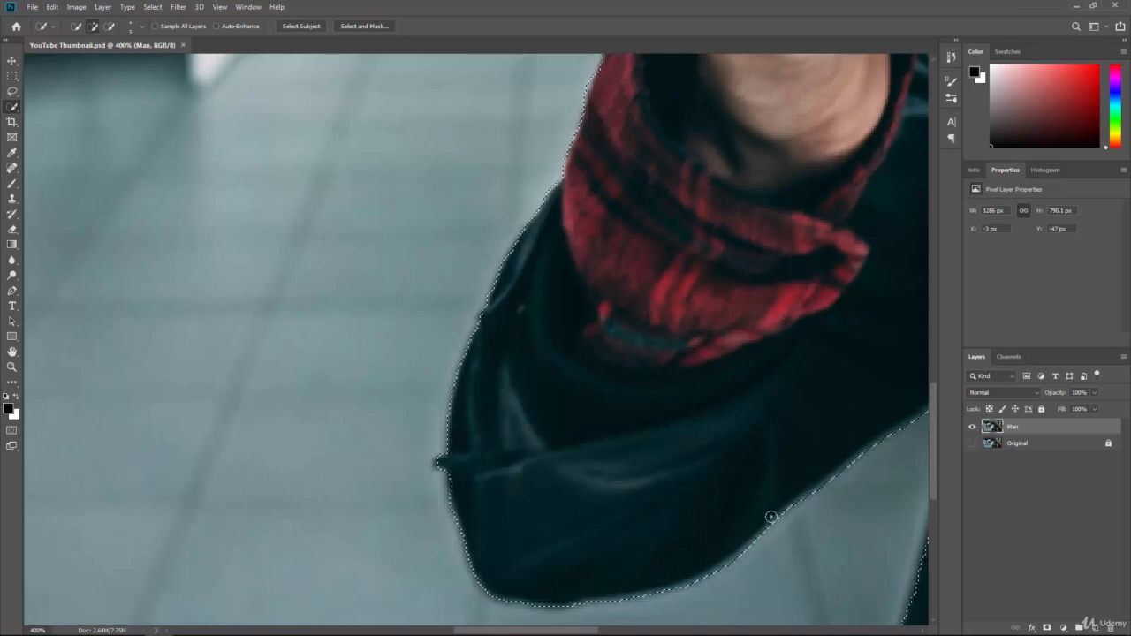
mouse_move(751, 443)
mouse_down()
mouse_move(634, 416)
mouse_move(654, 321)
mouse_up()
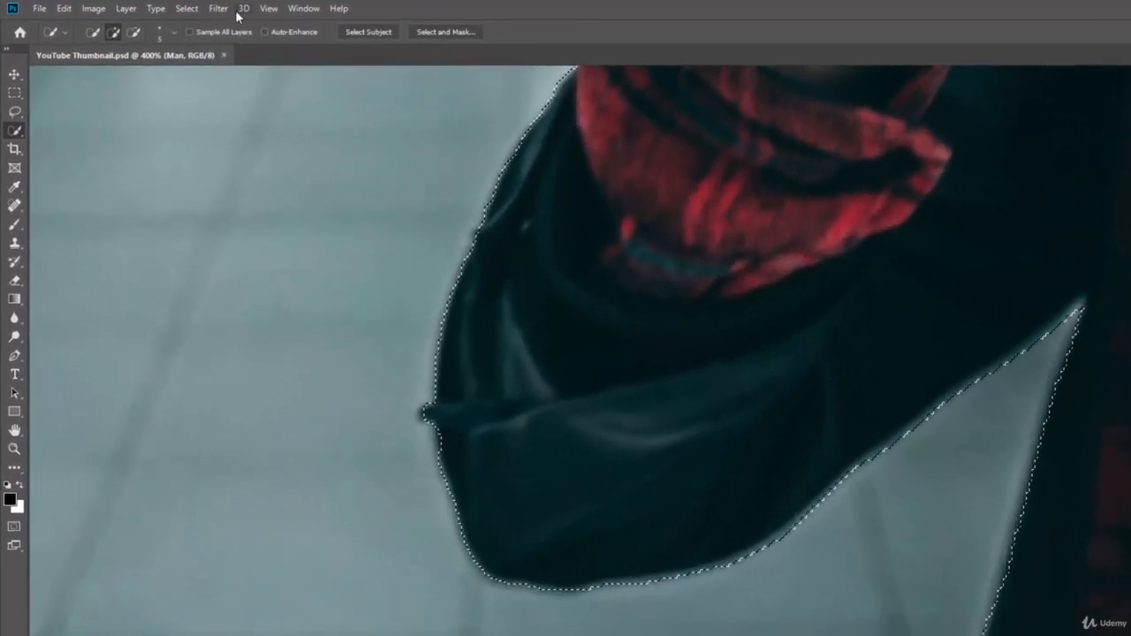
Step: Expand the man's selection by 10 pixels with Select > Modify > Expand
click(188, 9)
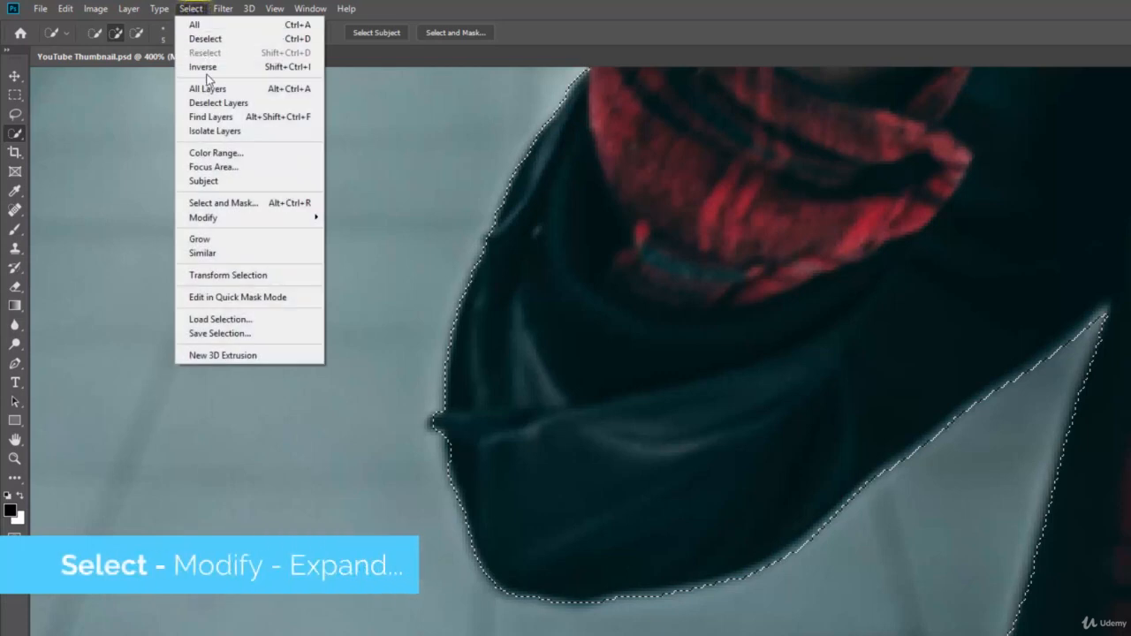
mouse_move(234, 227)
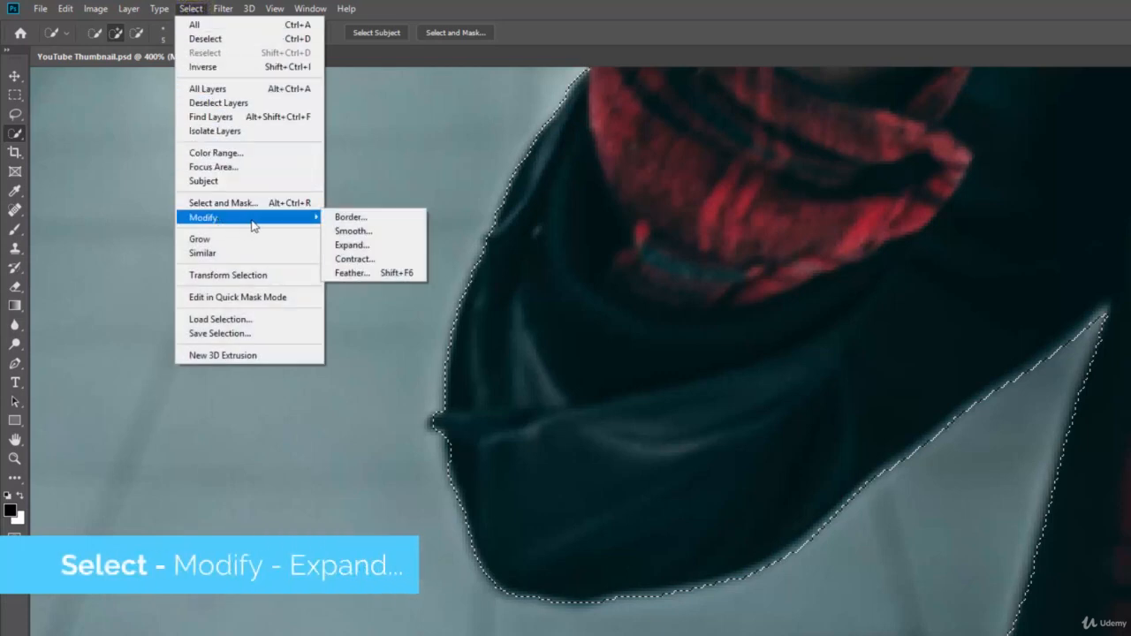
click(393, 245)
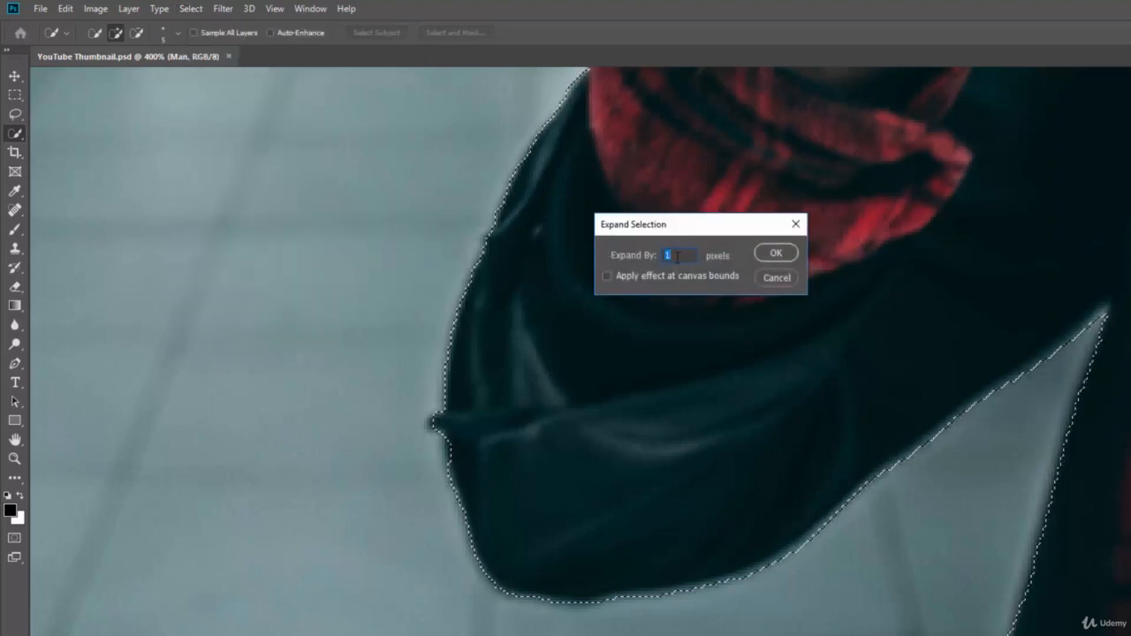
text(10)
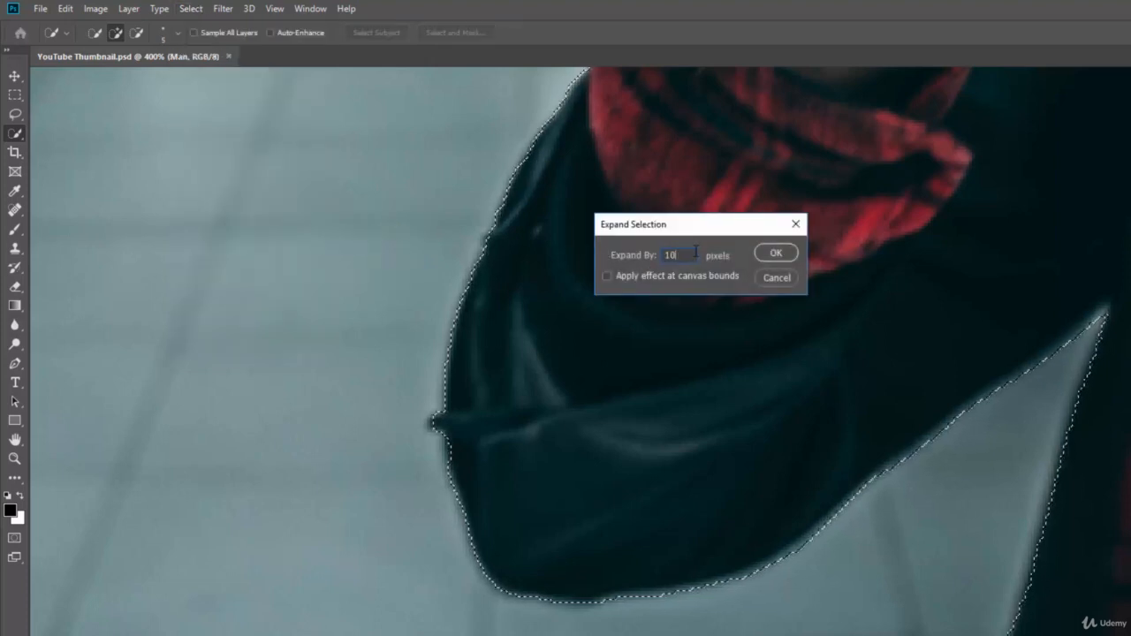
click(777, 255)
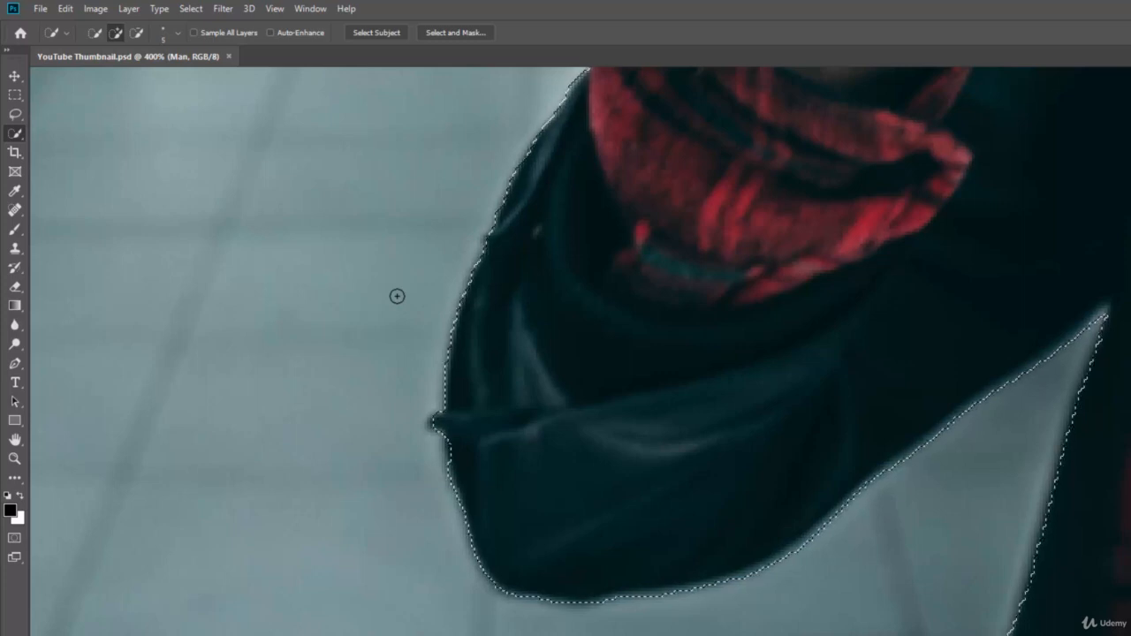
Step: Expand the selection by a further 2 pixels with Select > Modify > Expand
click(192, 8)
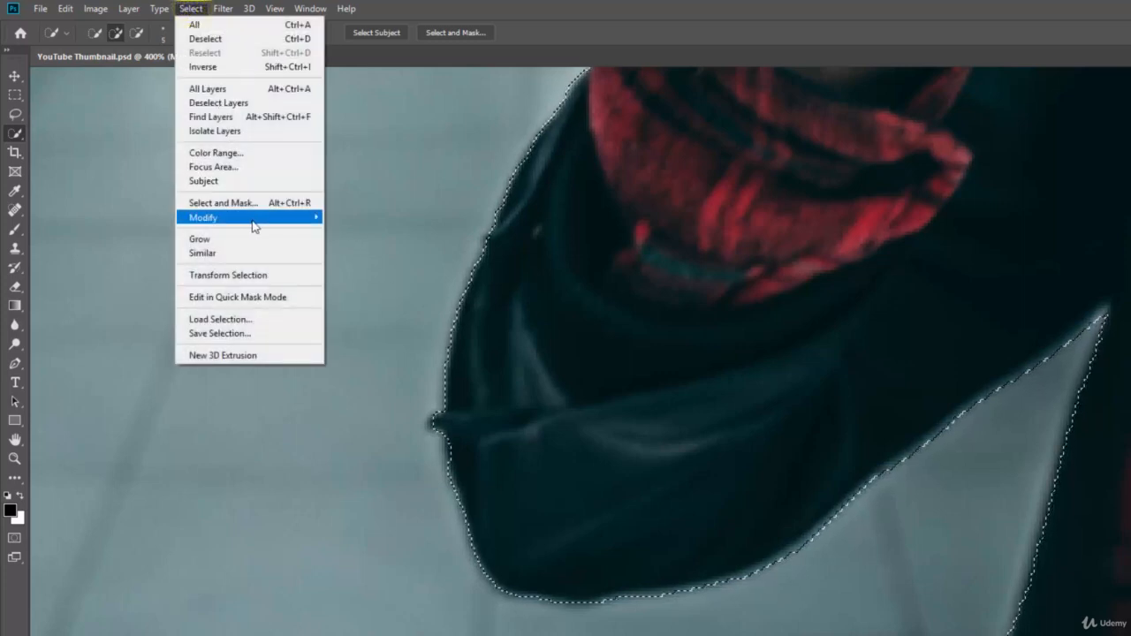
click(361, 246)
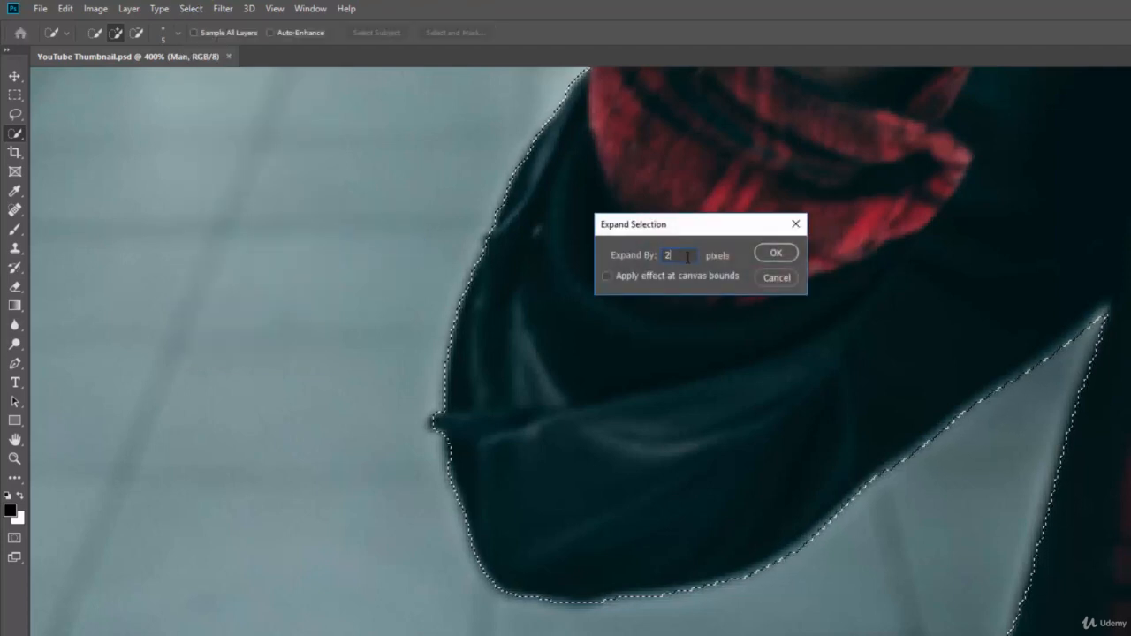
click(774, 254)
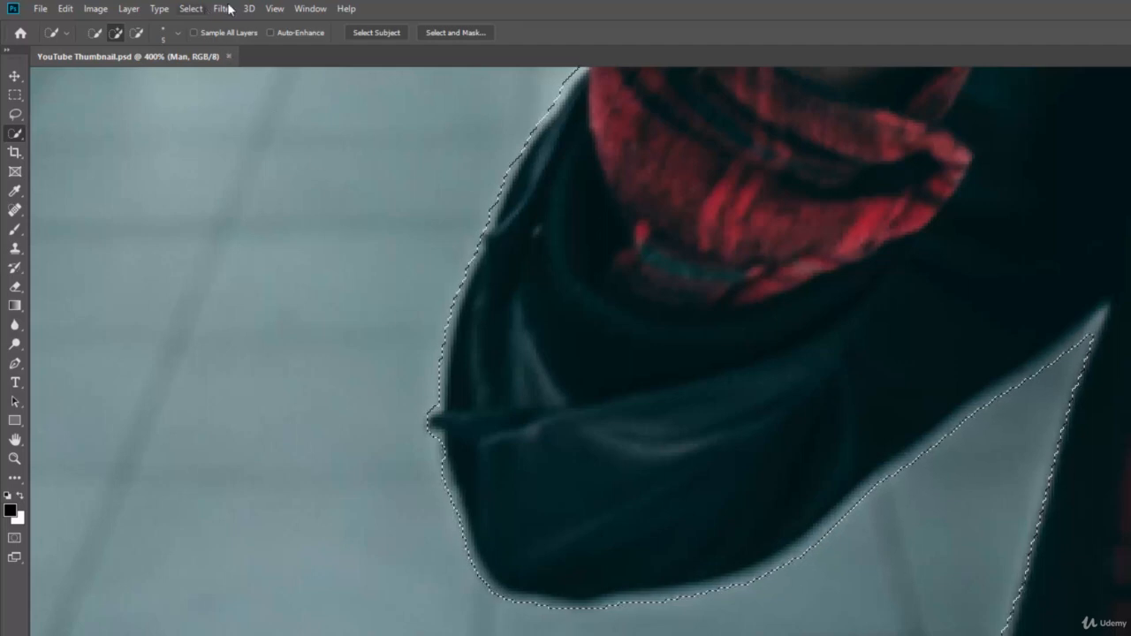
click(191, 8)
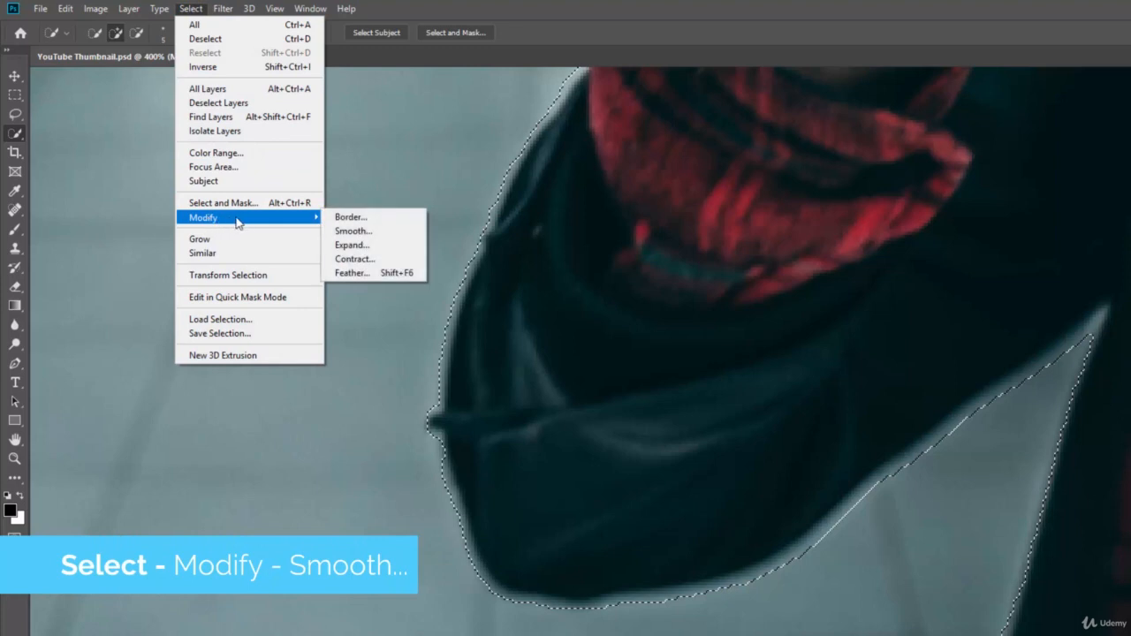
Step: Smooth the selection with a 4-pixel sample radius, then apply the same smoothing again
click(385, 237)
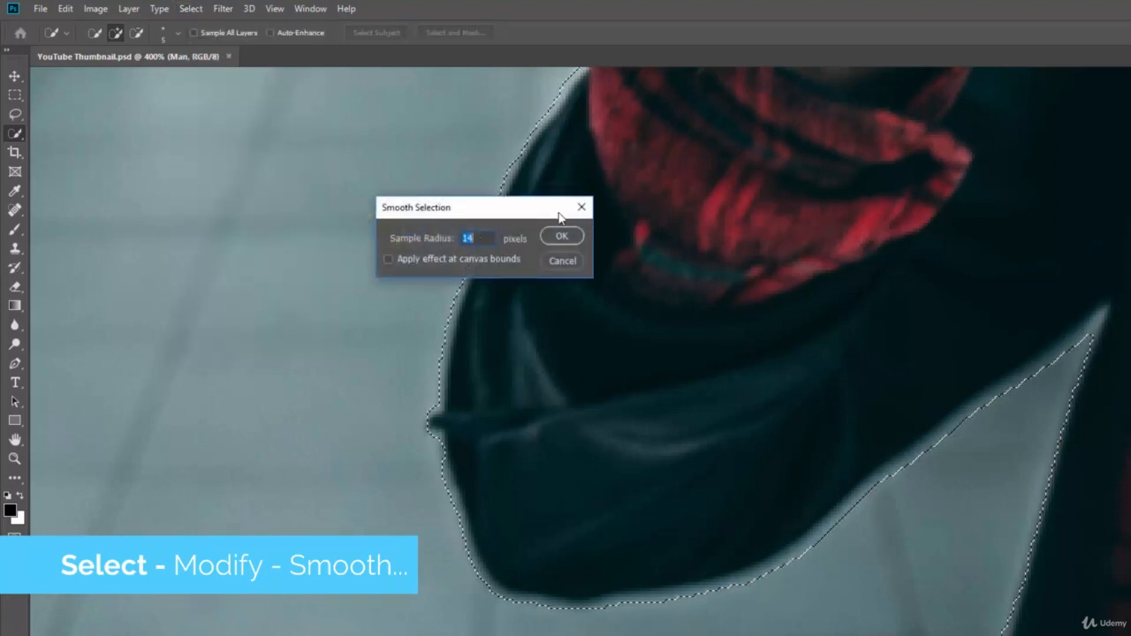
drag(533, 207, 749, 376)
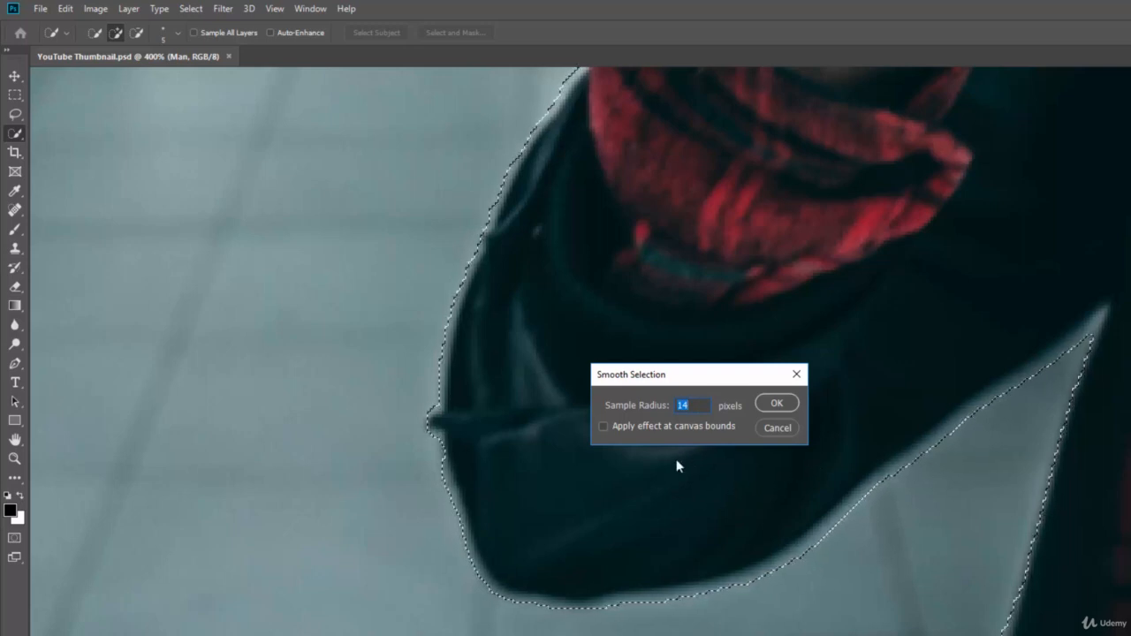
text(4)
click(776, 403)
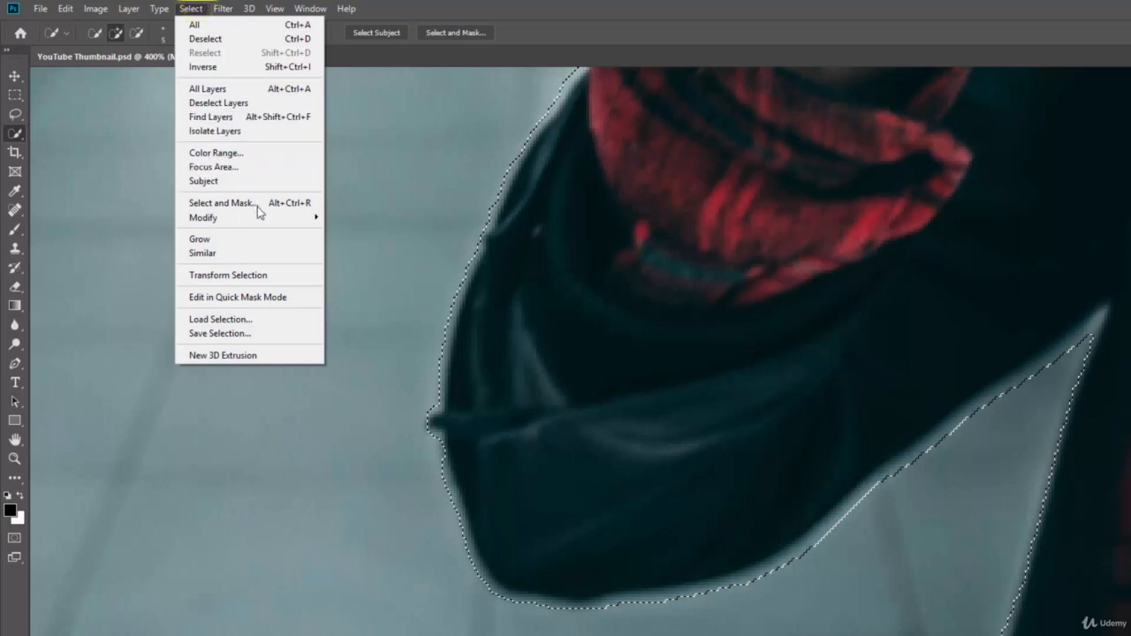
mouse_move(265, 217)
click(355, 233)
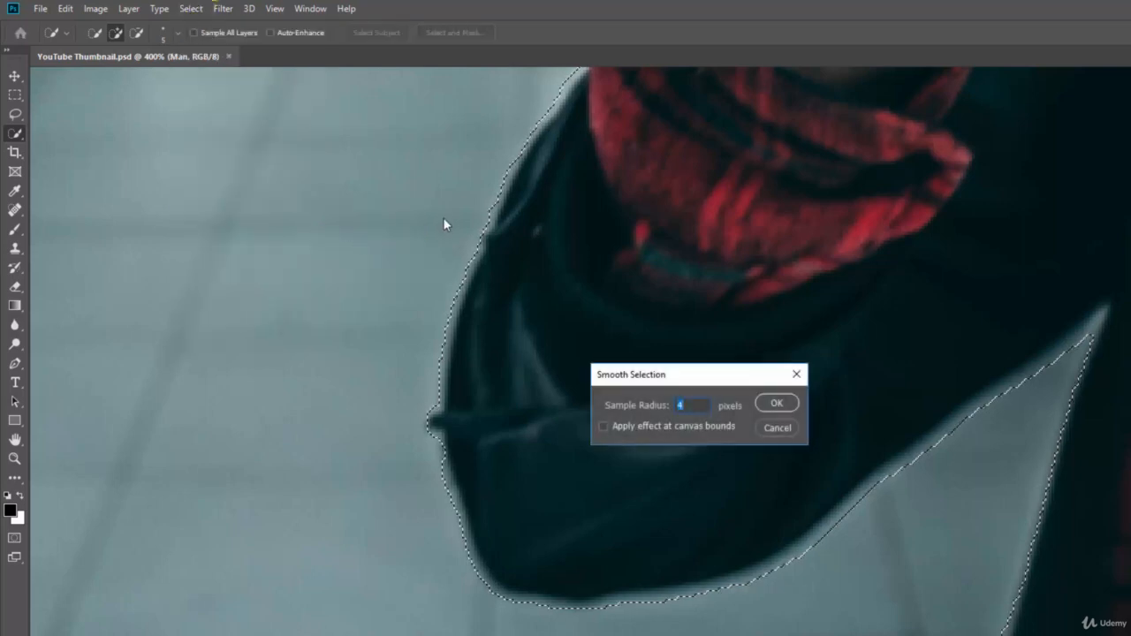
click(770, 403)
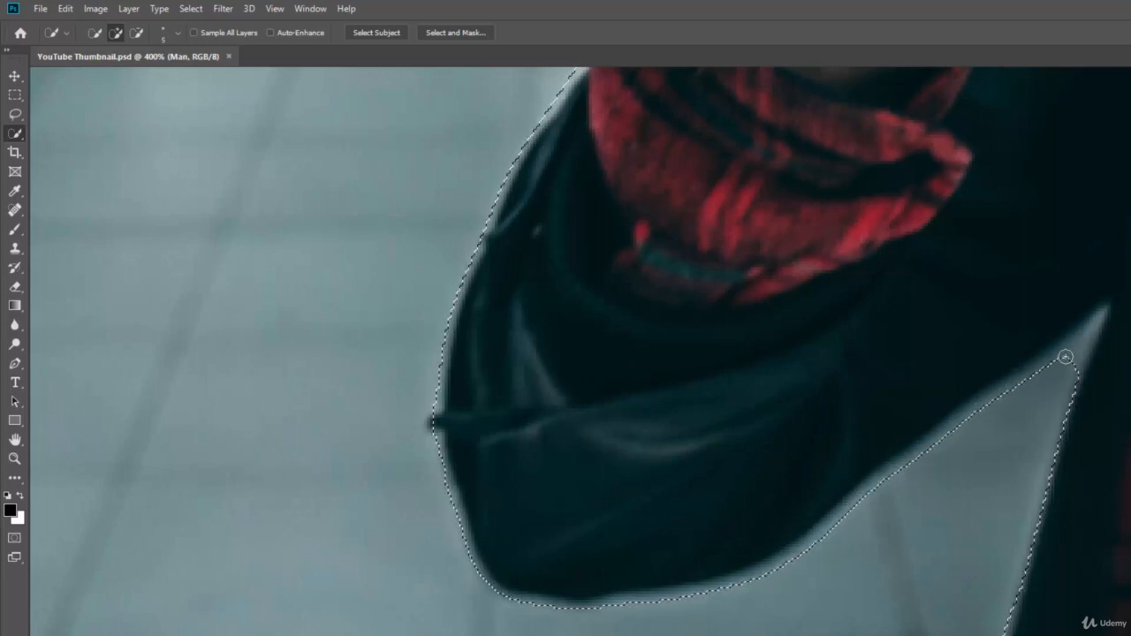
drag(858, 234, 886, 475)
drag(891, 197, 899, 546)
drag(835, 206, 807, 450)
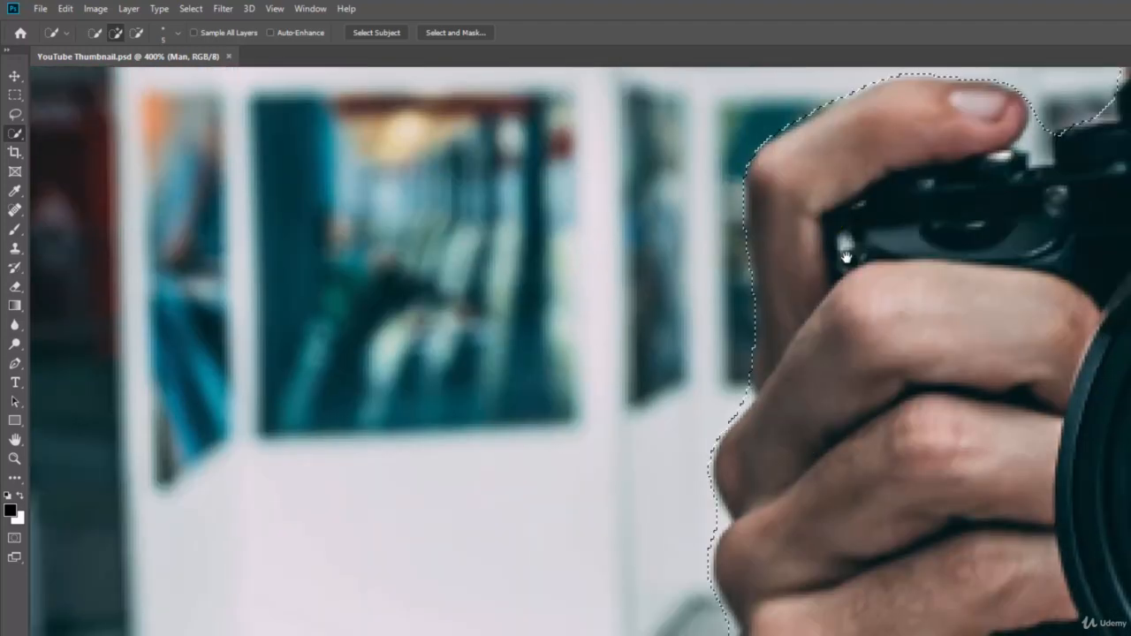
drag(846, 263, 677, 391)
drag(848, 311, 769, 356)
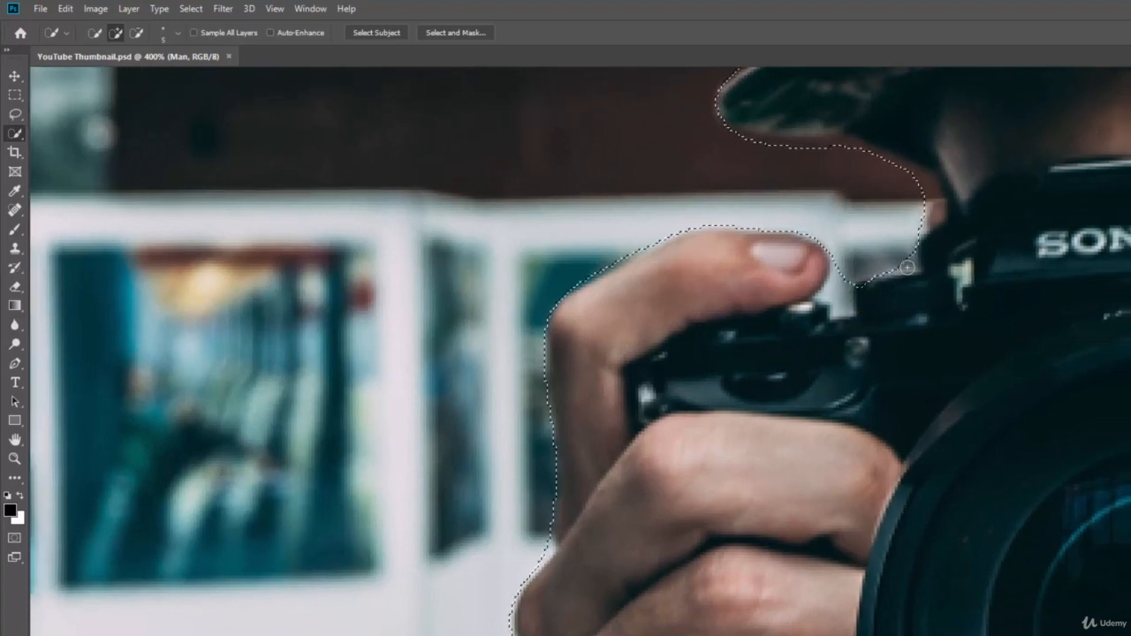
drag(851, 199, 843, 365)
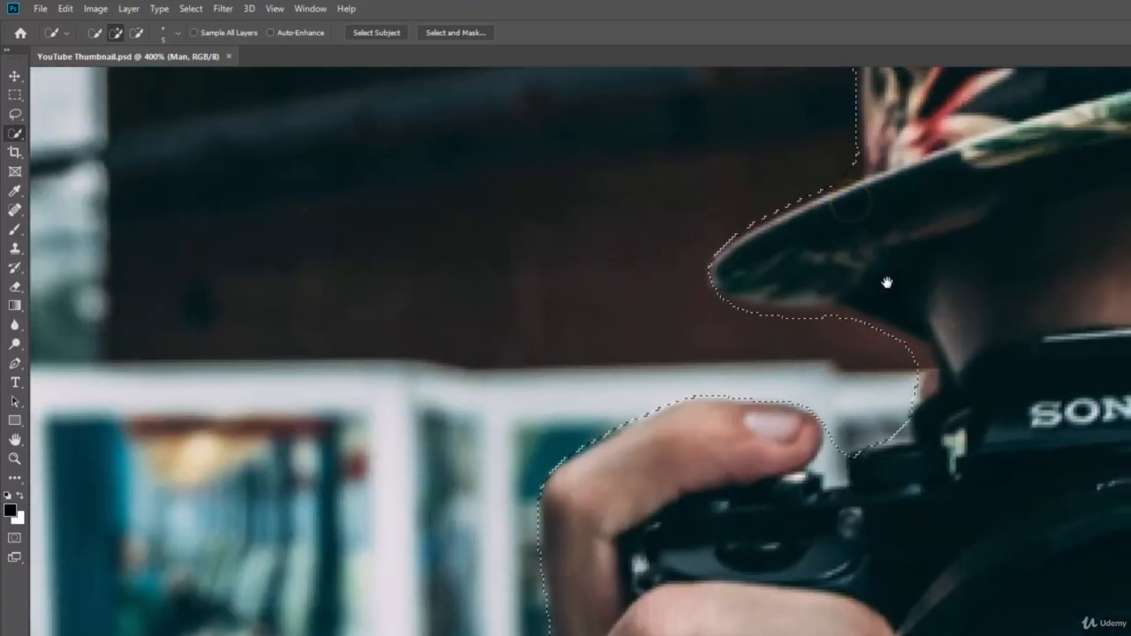
drag(897, 257, 881, 297)
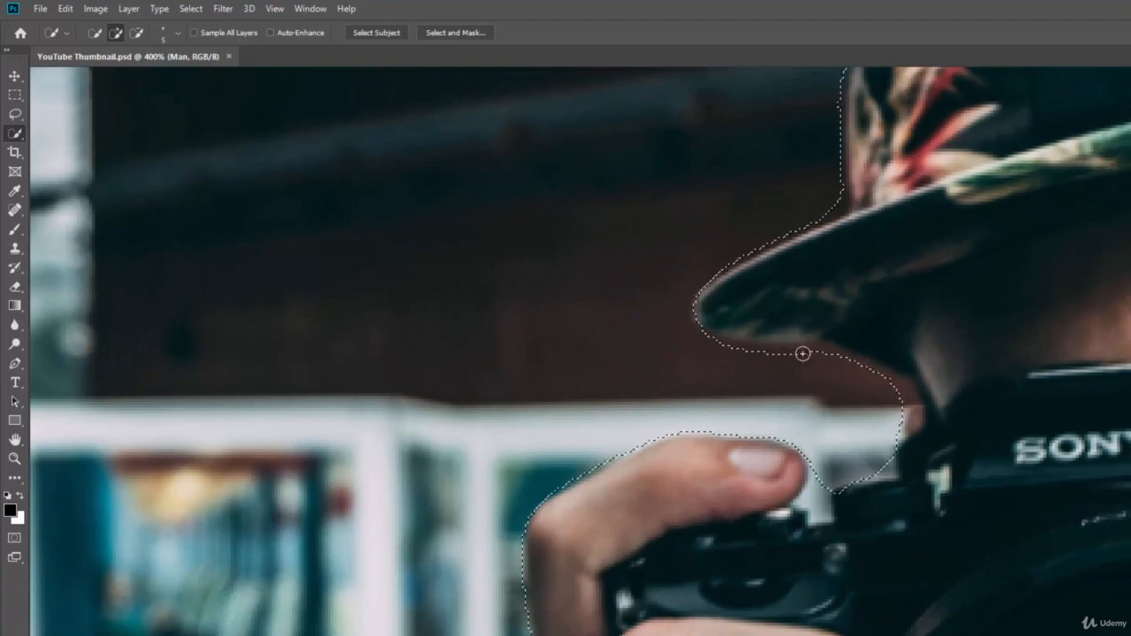
drag(908, 172, 819, 376)
drag(911, 245, 743, 407)
drag(821, 356, 774, 398)
drag(693, 363, 808, 165)
drag(695, 472, 698, 292)
drag(757, 440, 741, 213)
drag(733, 394, 720, 195)
drag(695, 558, 688, 217)
drag(697, 542, 707, 199)
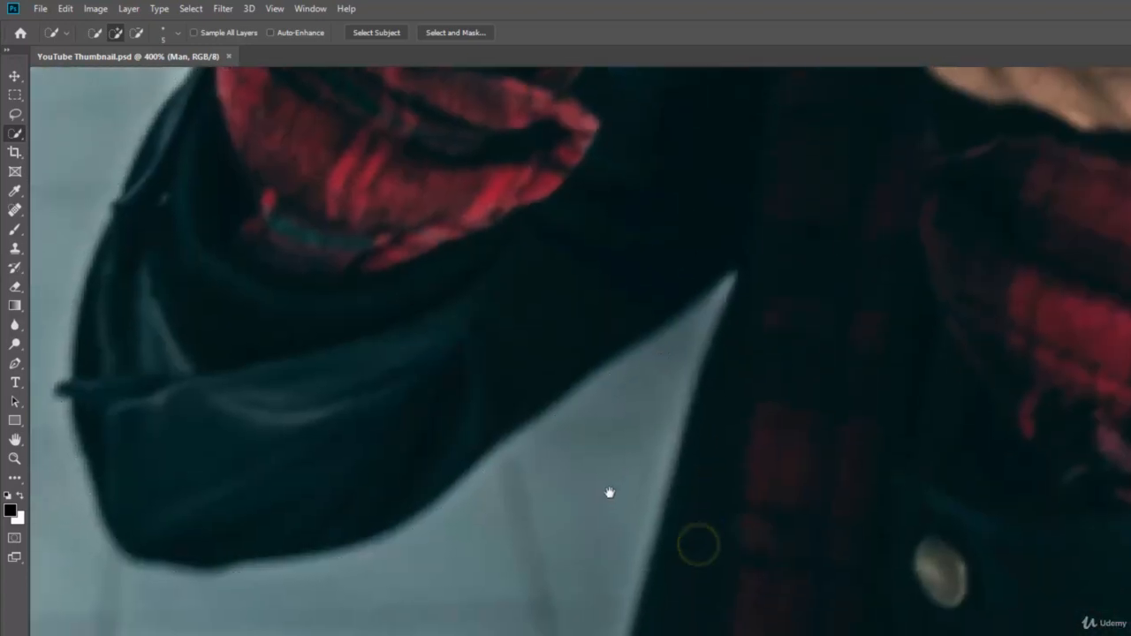
drag(522, 482, 651, 480)
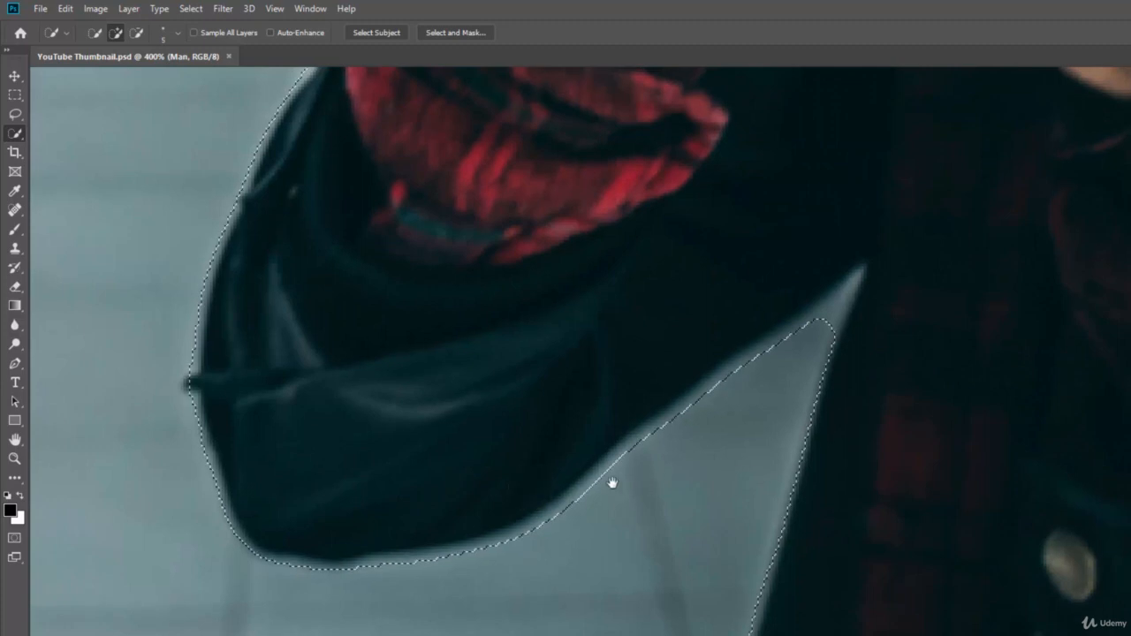
key(ctrl+z)
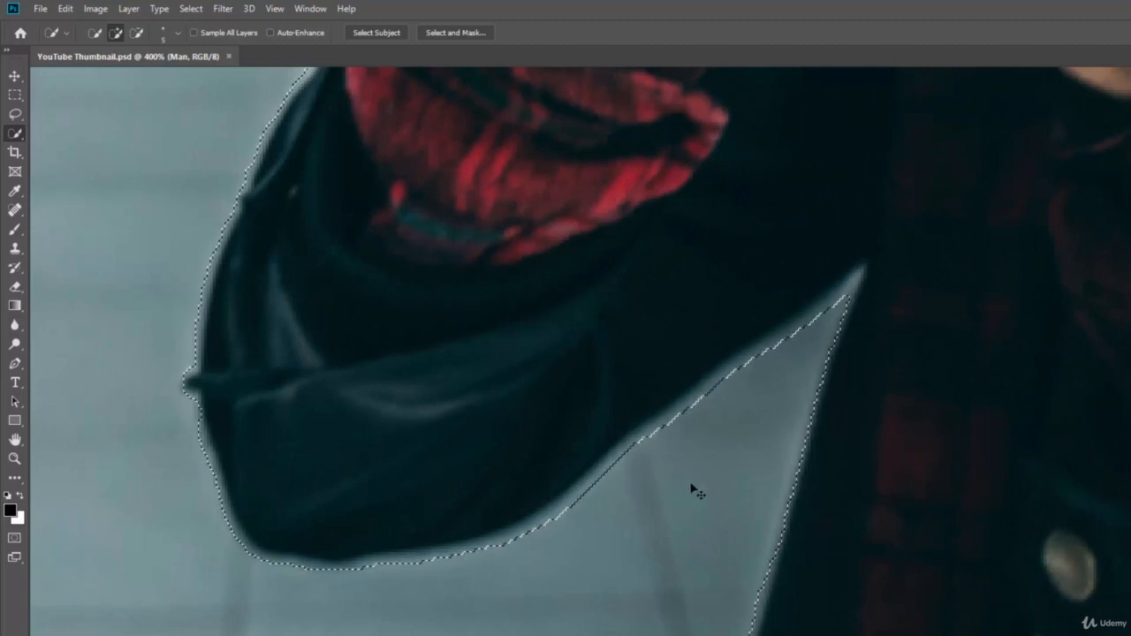
key(ctrl+shift+z)
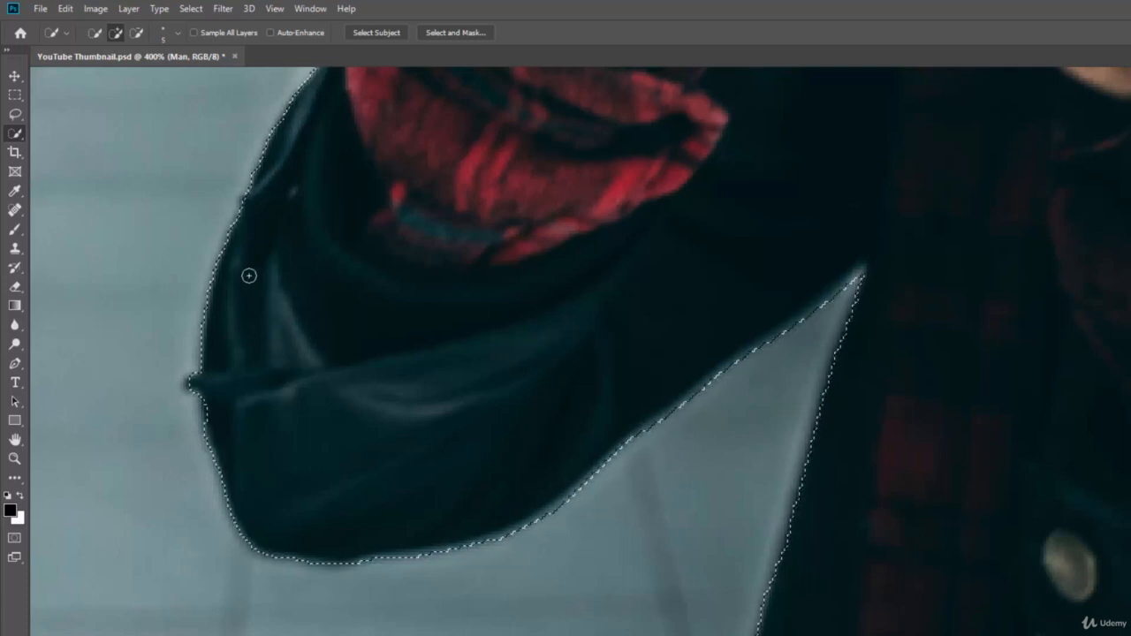
Step: Expand the man's selection by 1 pixel
click(190, 8)
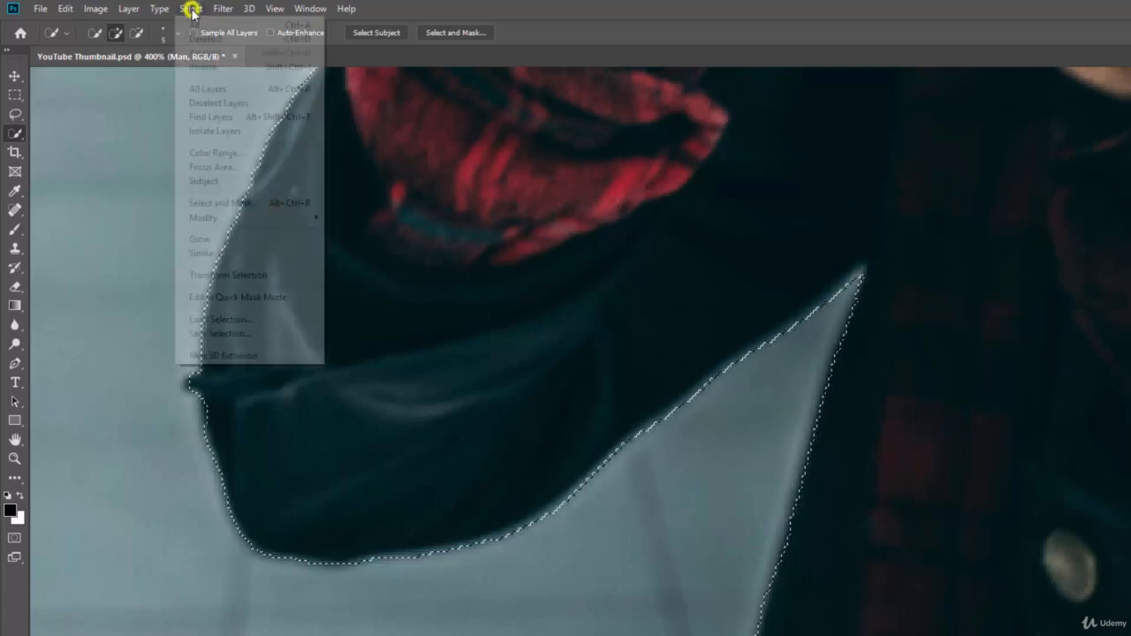
mouse_move(291, 218)
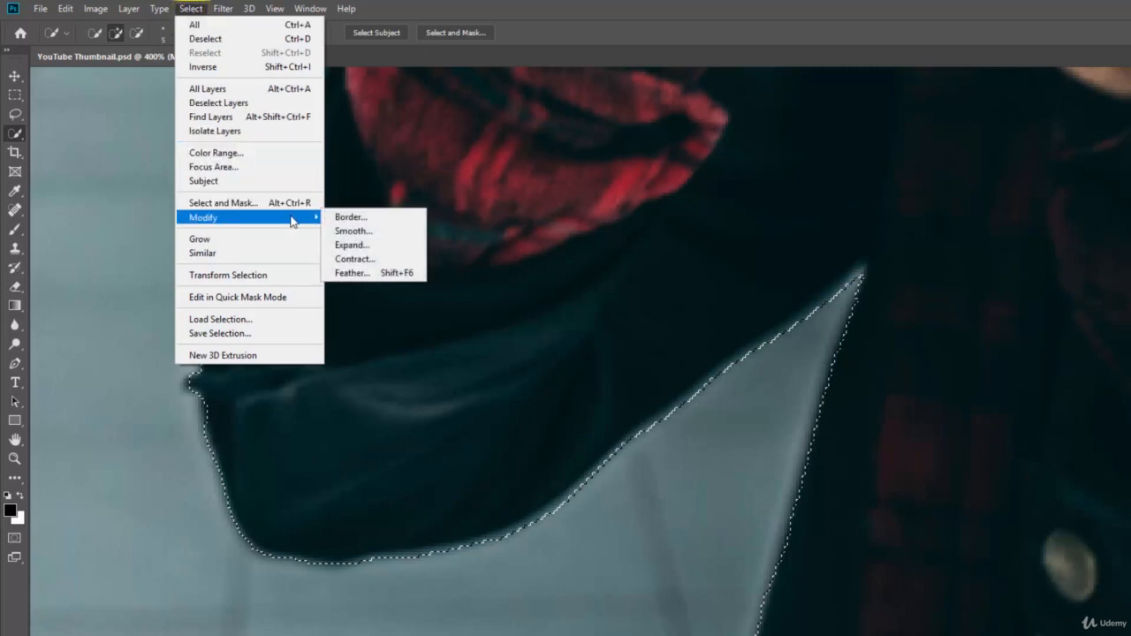
click(351, 247)
text(1)
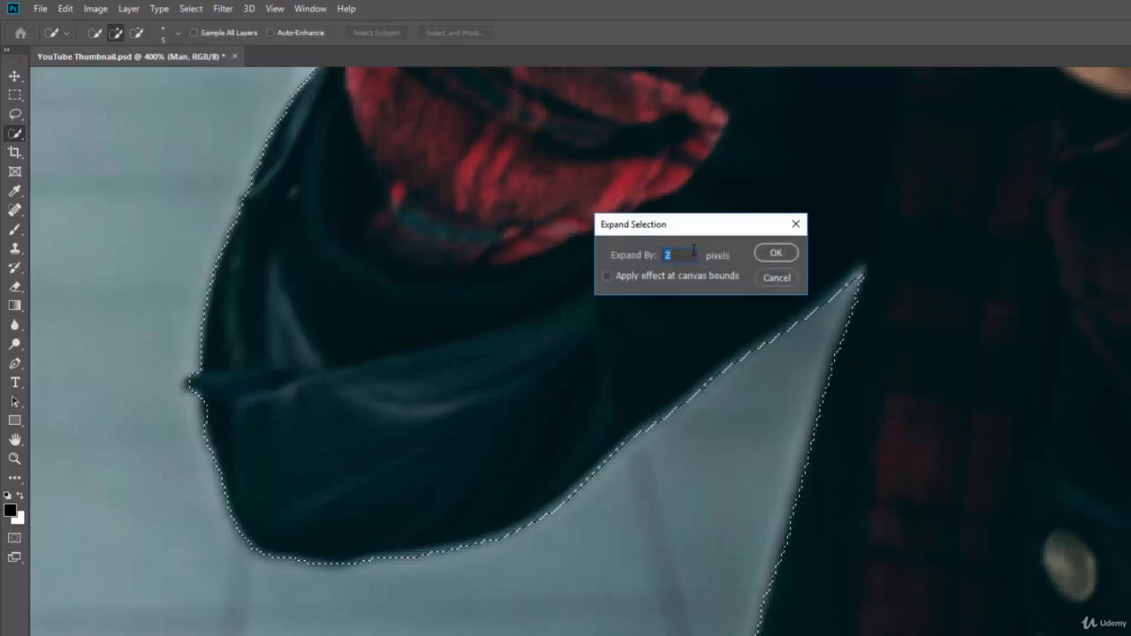
click(776, 253)
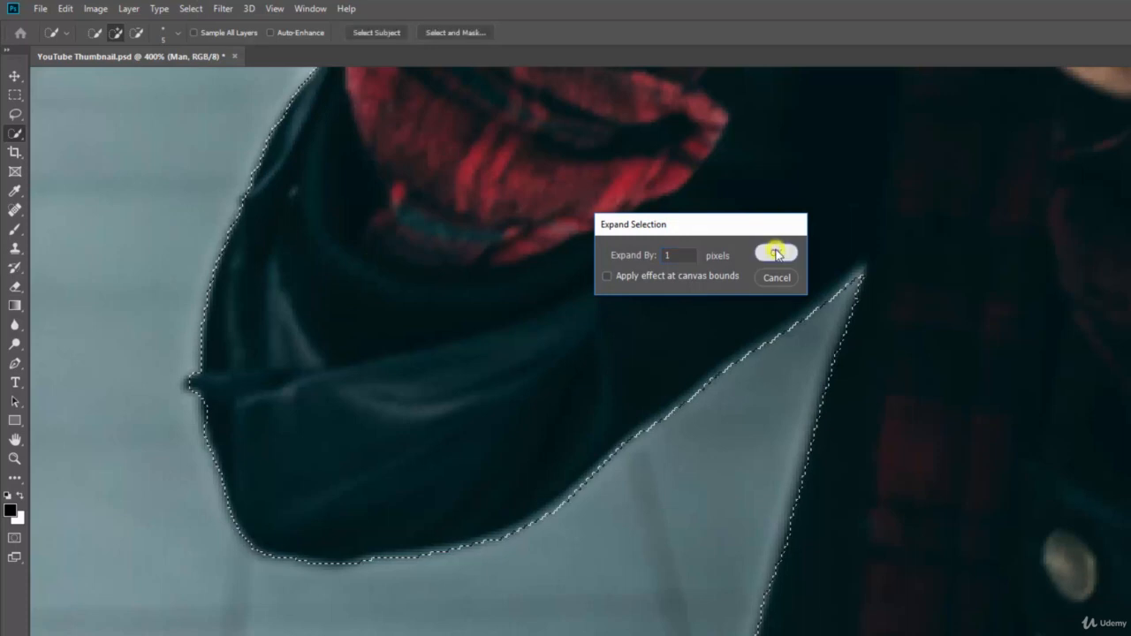
Step: Smooth the selection with an 8-pixel sample radius
click(196, 10)
mouse_move(301, 218)
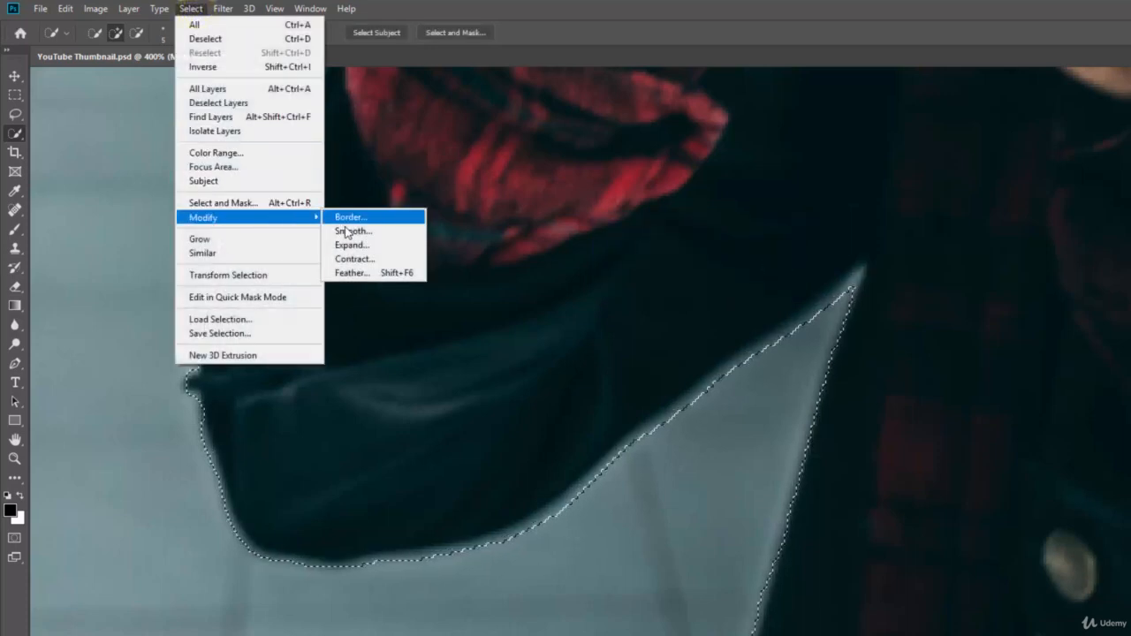
click(352, 232)
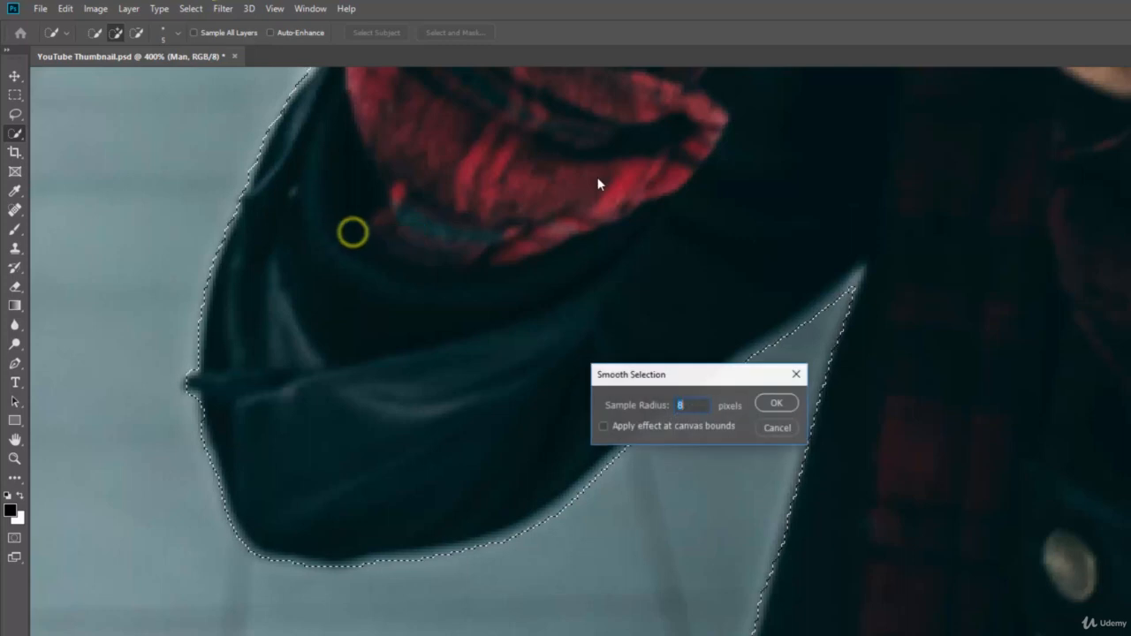
click(769, 404)
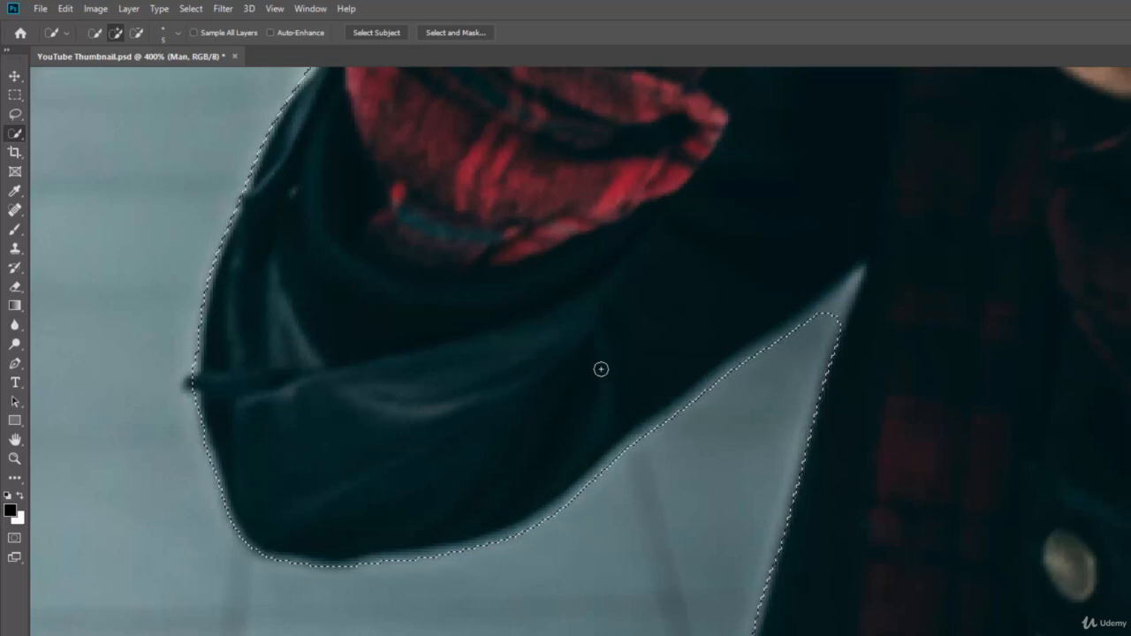
Step: Subtract the selection's upper-right tip beside the sleeve with Quick Selection
key(alt)
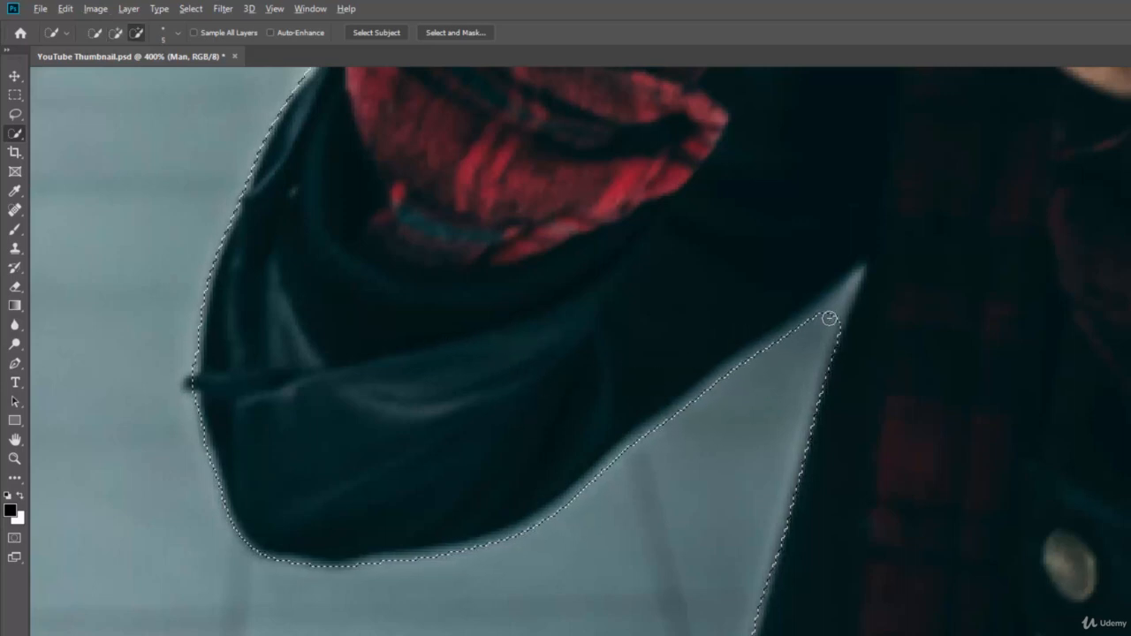
alt+click(832, 319)
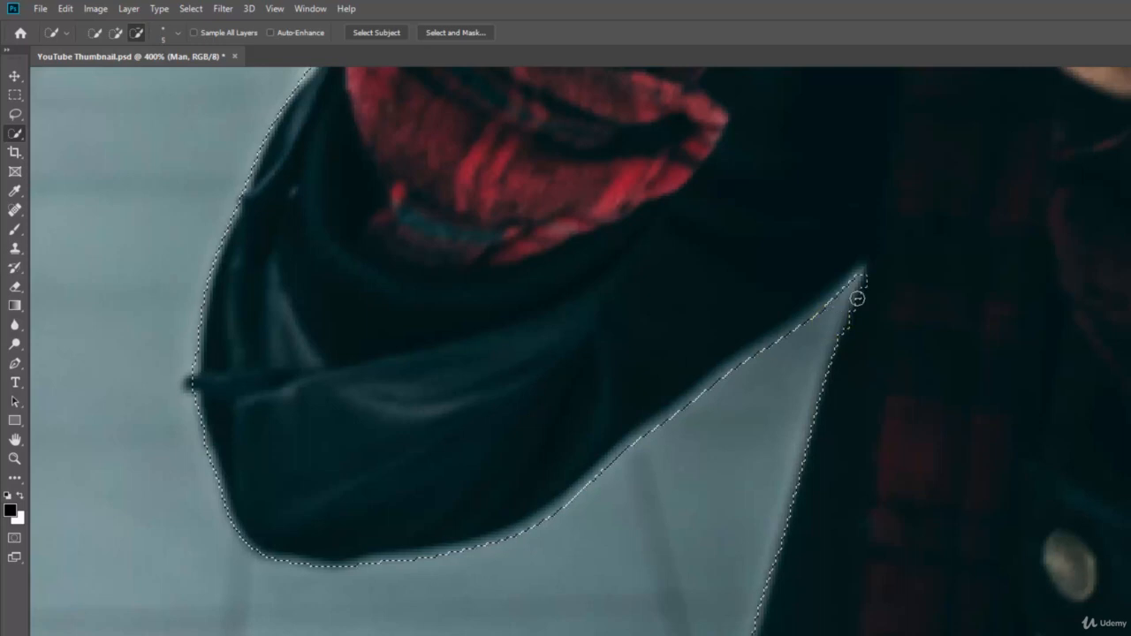
click(873, 280)
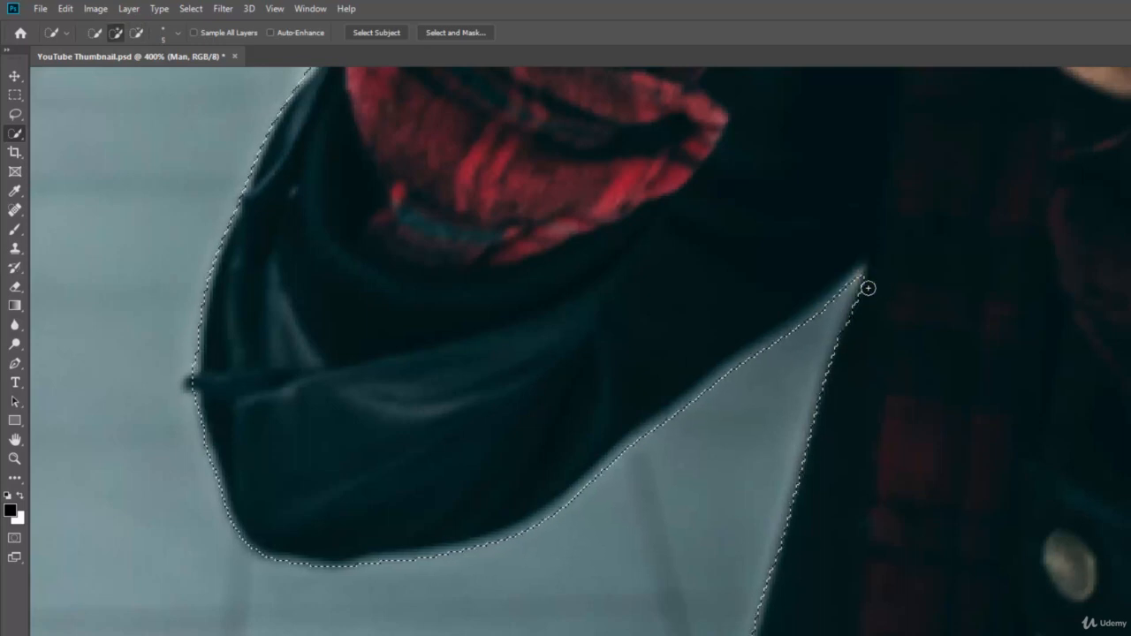
Step: Pan to the camera hand and remove the background notch between the knuckles from the selection
key(space)
drag(576, 236, 594, 479)
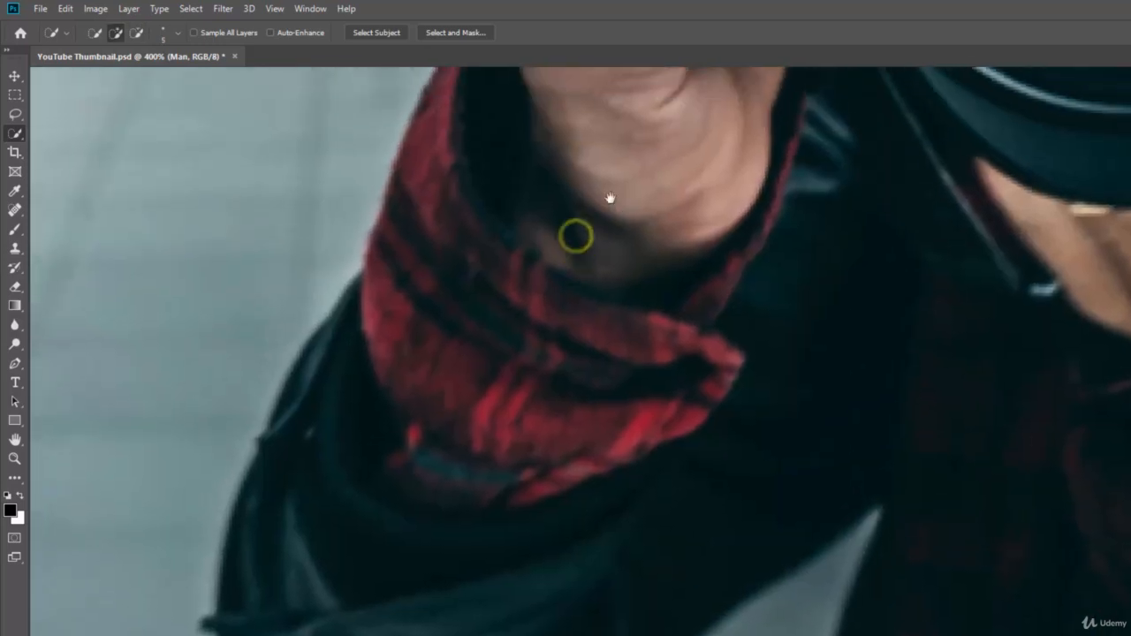
drag(610, 198, 618, 386)
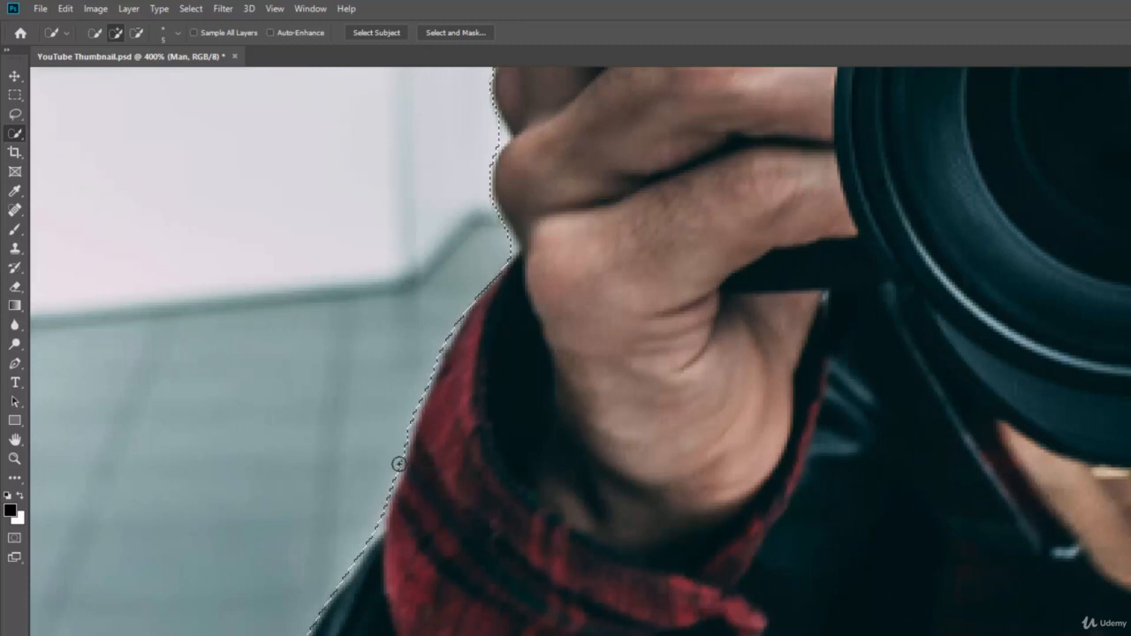
key(space)
drag(554, 145, 528, 315)
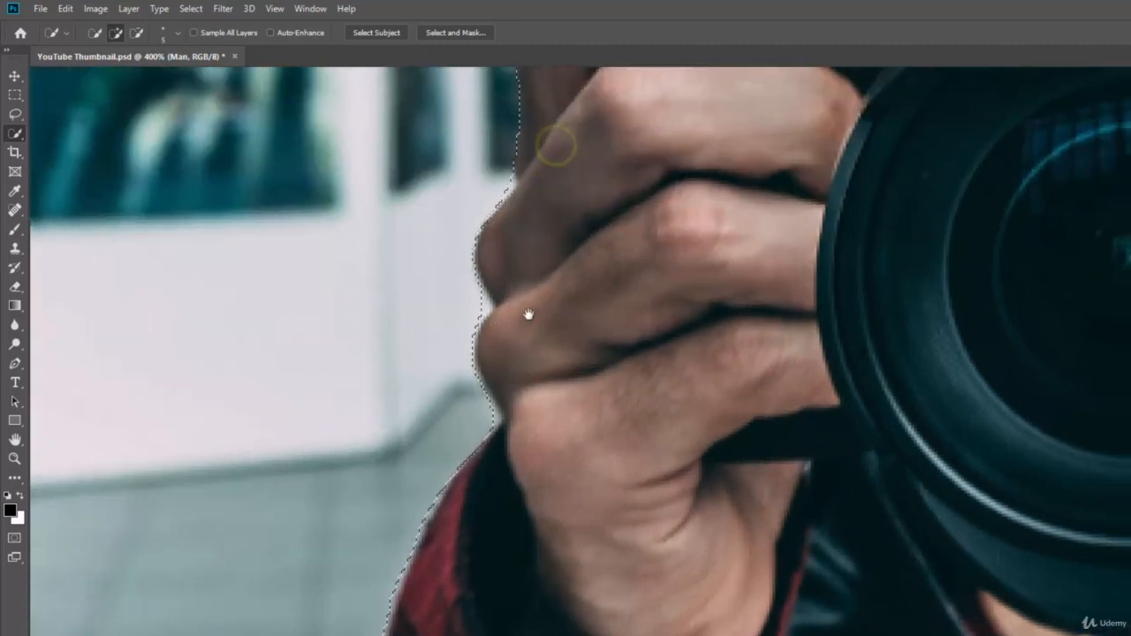
alt+click(475, 304)
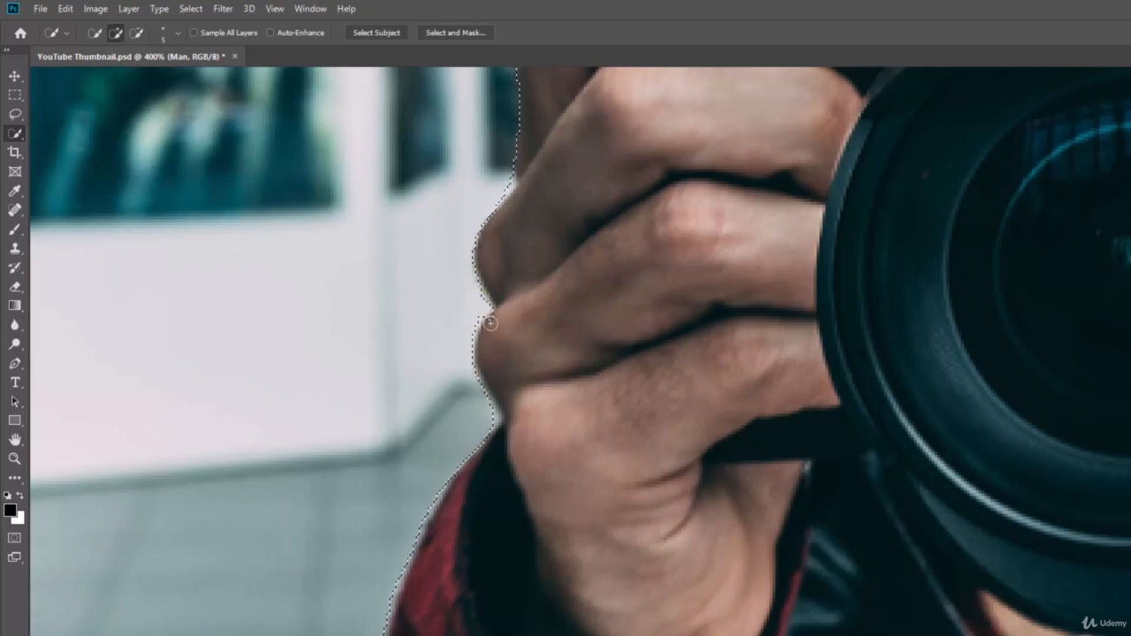
click(492, 319)
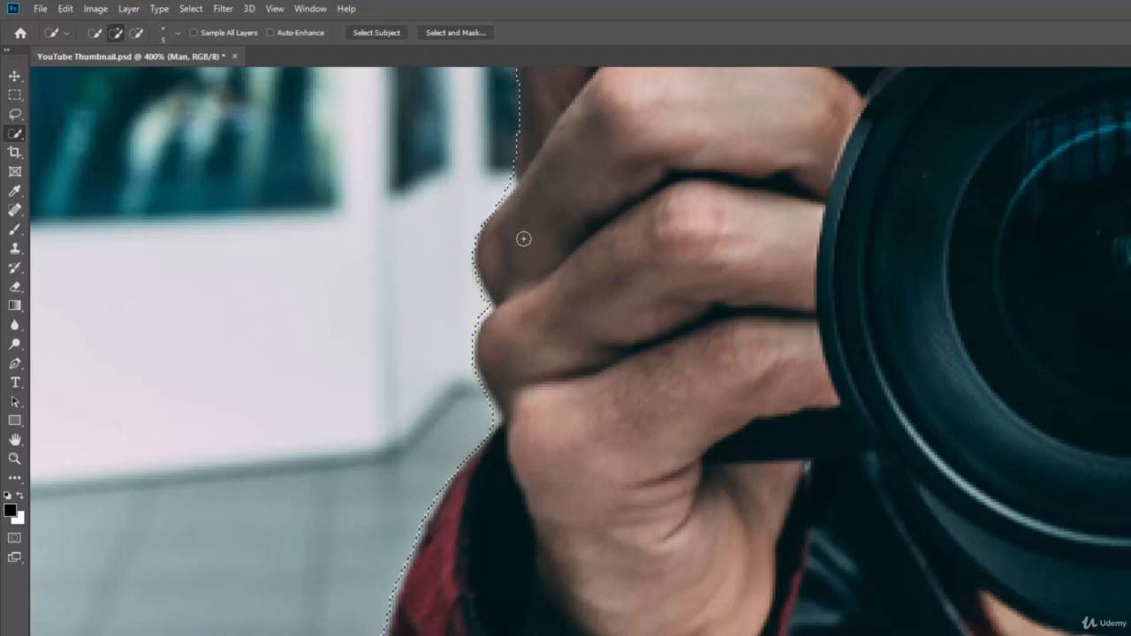
mouse_move(523, 237)
mouse_down()
mouse_move(543, 214)
mouse_move(501, 356)
mouse_up()
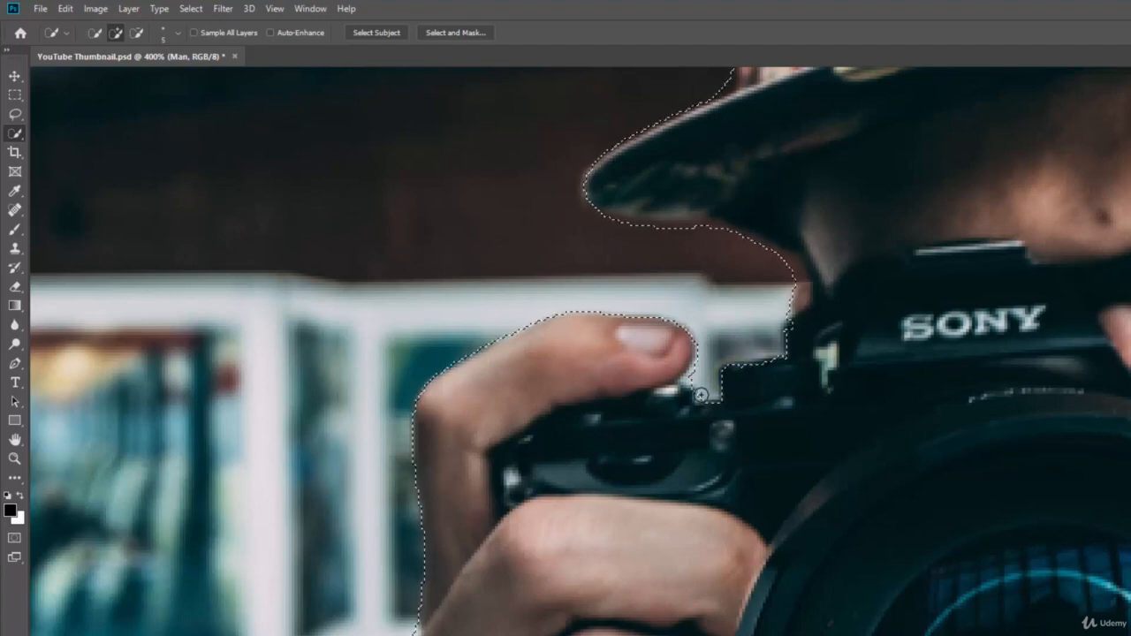
Step: Refine the selection edge along the hat brim, the ear and the bump below it
click(792, 329)
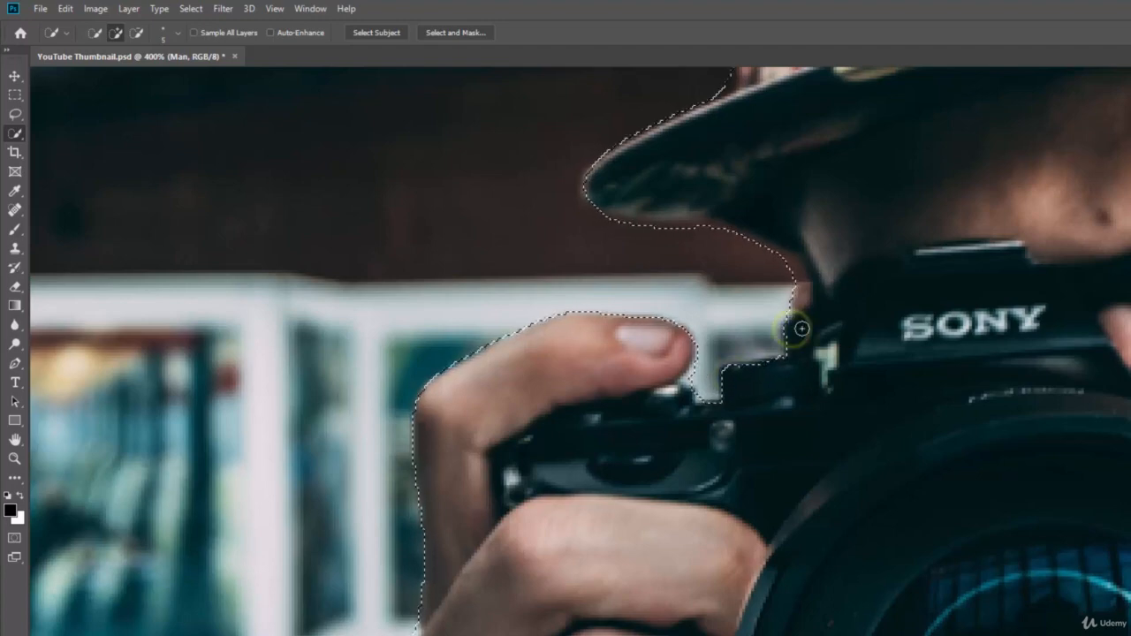
drag(726, 208, 732, 336)
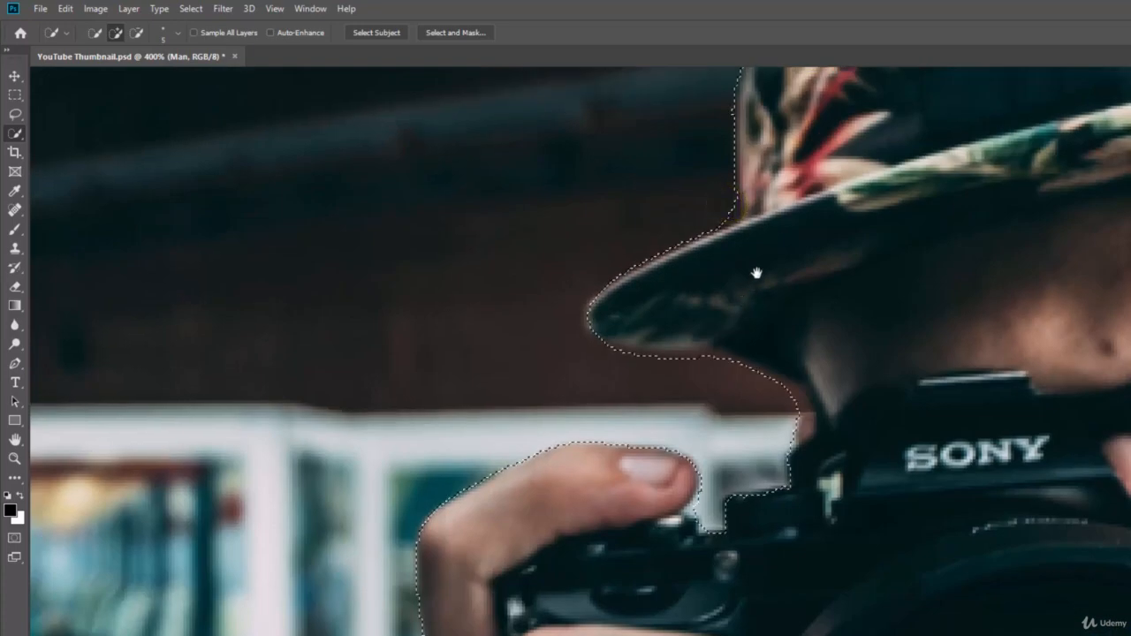
drag(755, 273, 724, 414)
drag(802, 255, 782, 278)
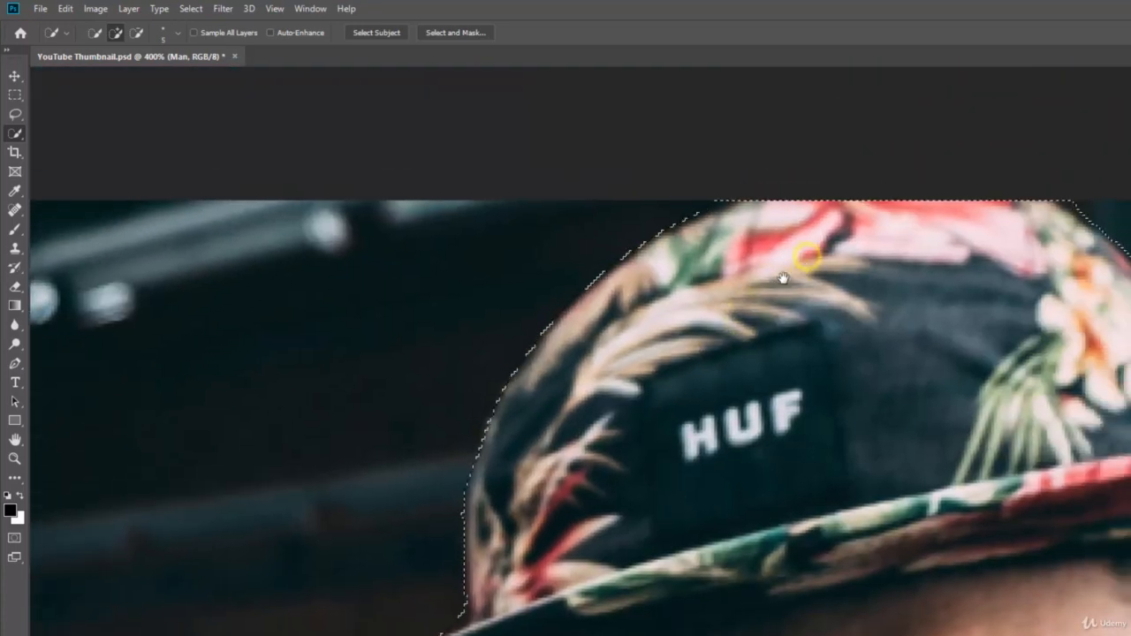
drag(1017, 359, 742, 309)
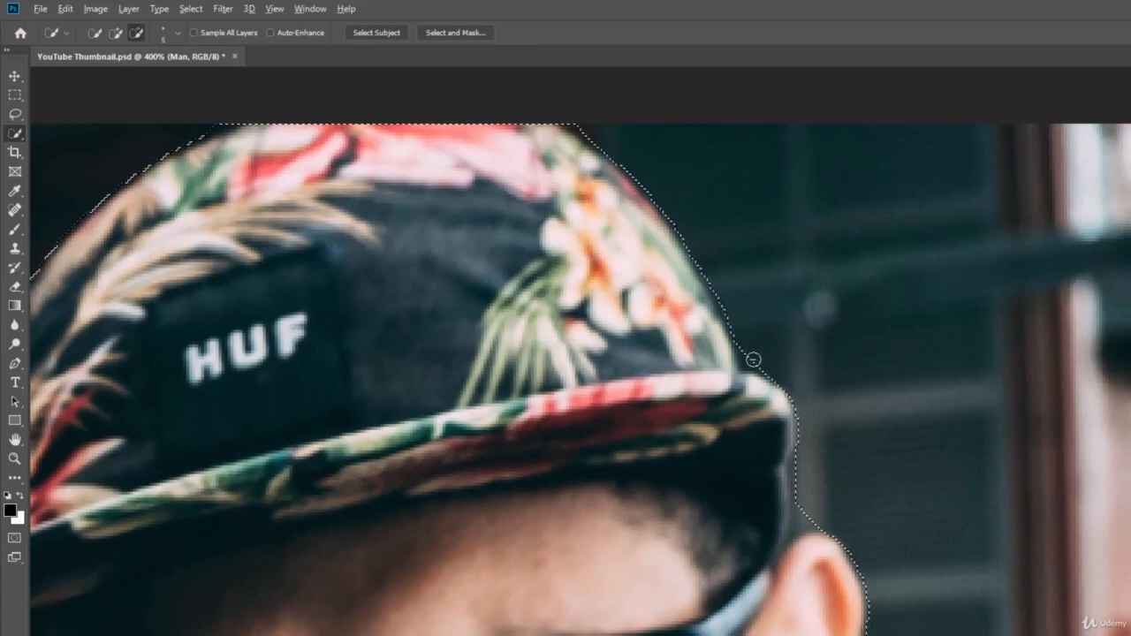
alt+click(751, 360)
click(744, 379)
click(752, 379)
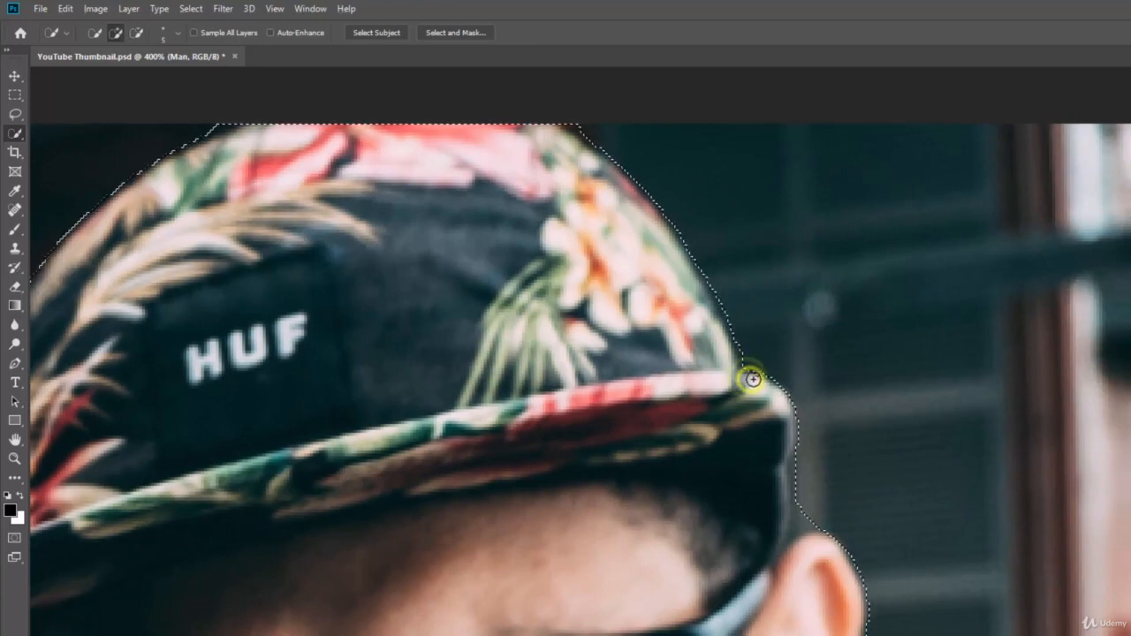
click(755, 382)
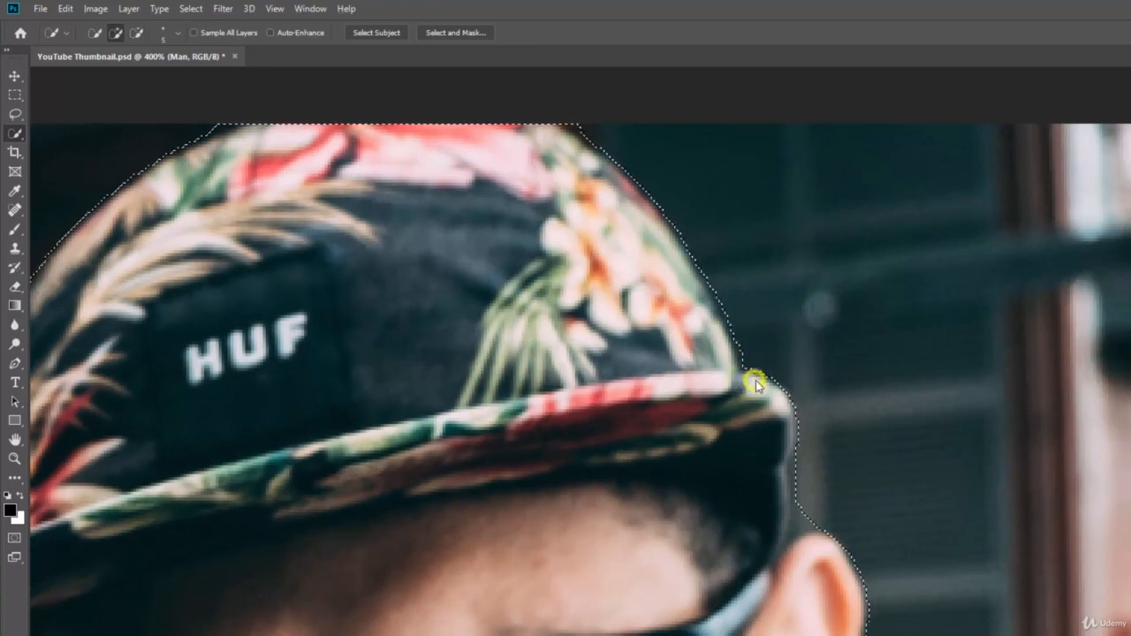
alt+click(804, 517)
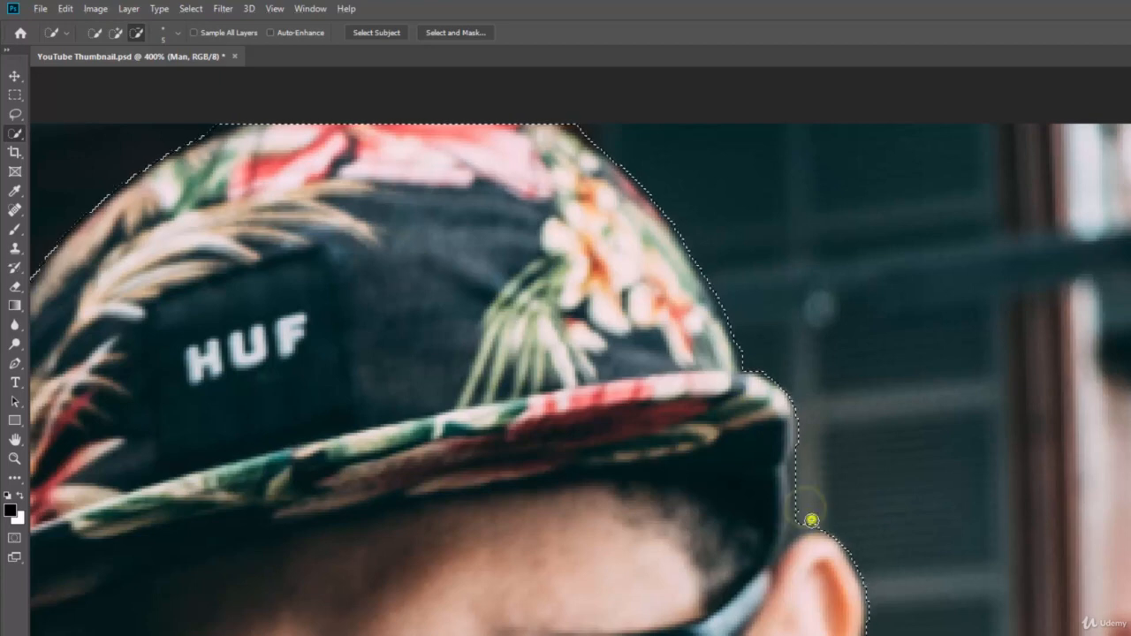
click(804, 538)
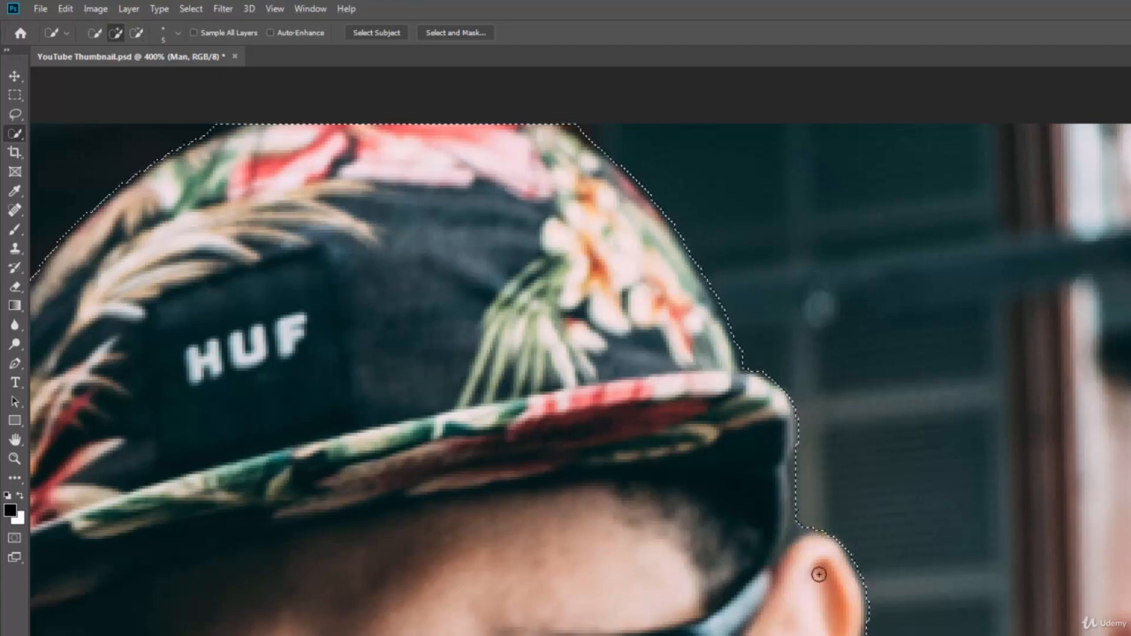
drag(825, 610, 798, 528)
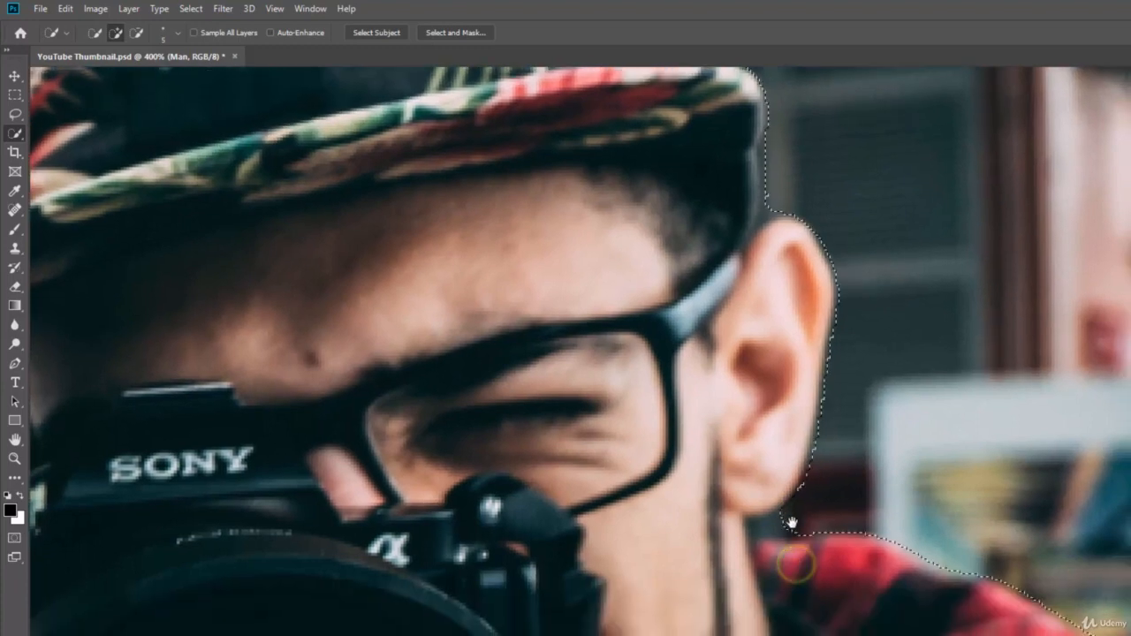
alt+click(783, 522)
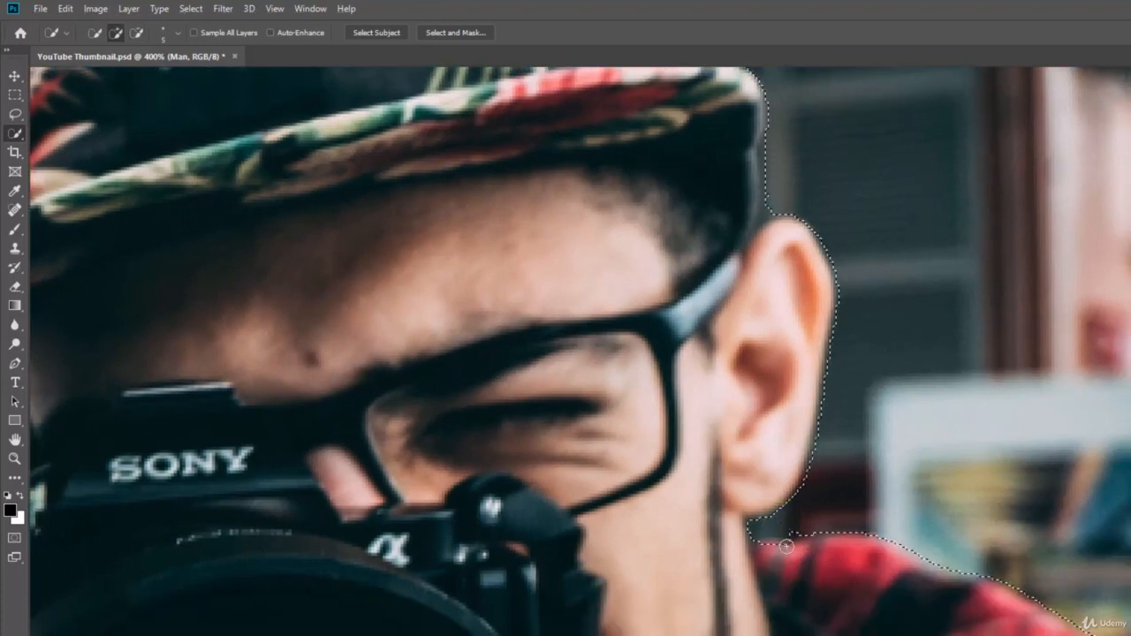
drag(786, 545, 771, 546)
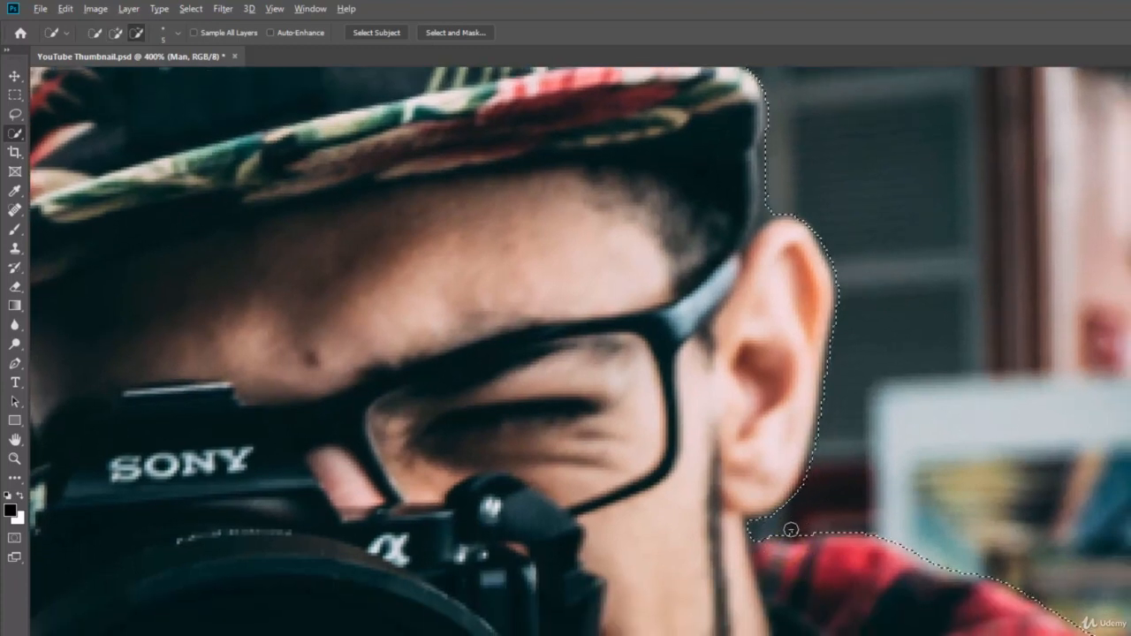
alt+click(790, 528)
Step: Tighten the selection along the plaid shoulder down to the image's bottom edge
drag(929, 621, 760, 442)
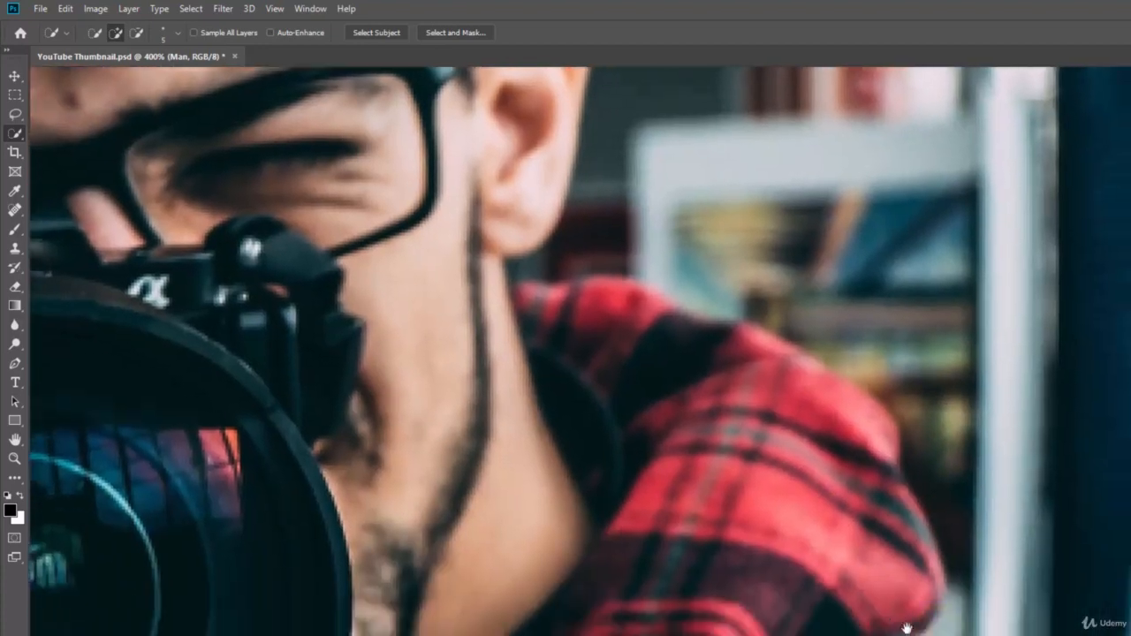
drag(889, 617, 835, 590)
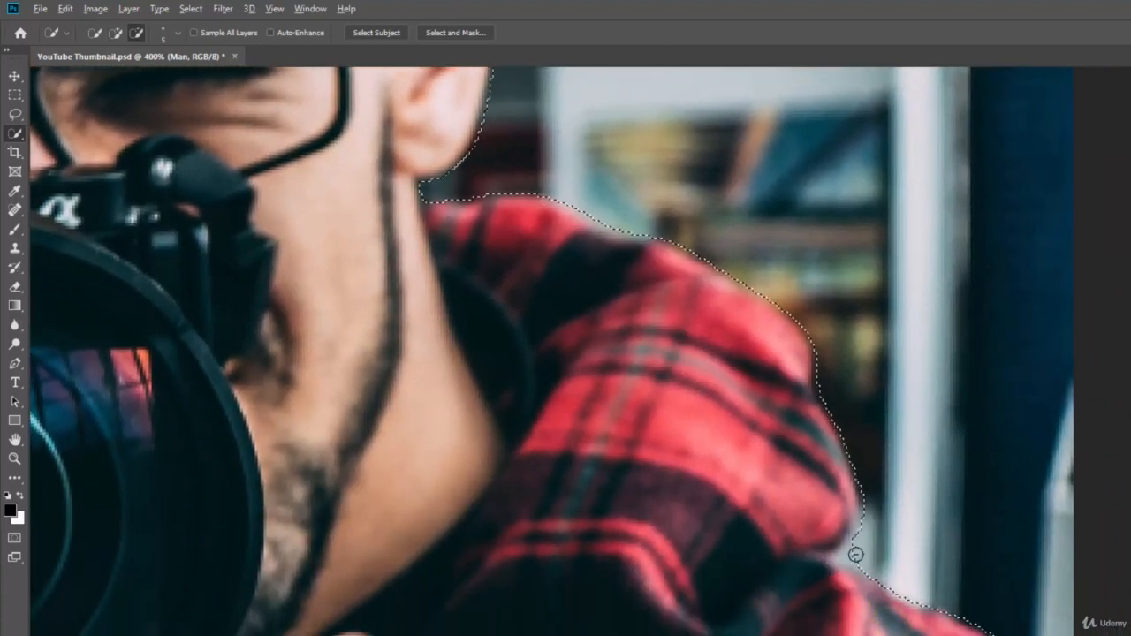
alt+click(852, 554)
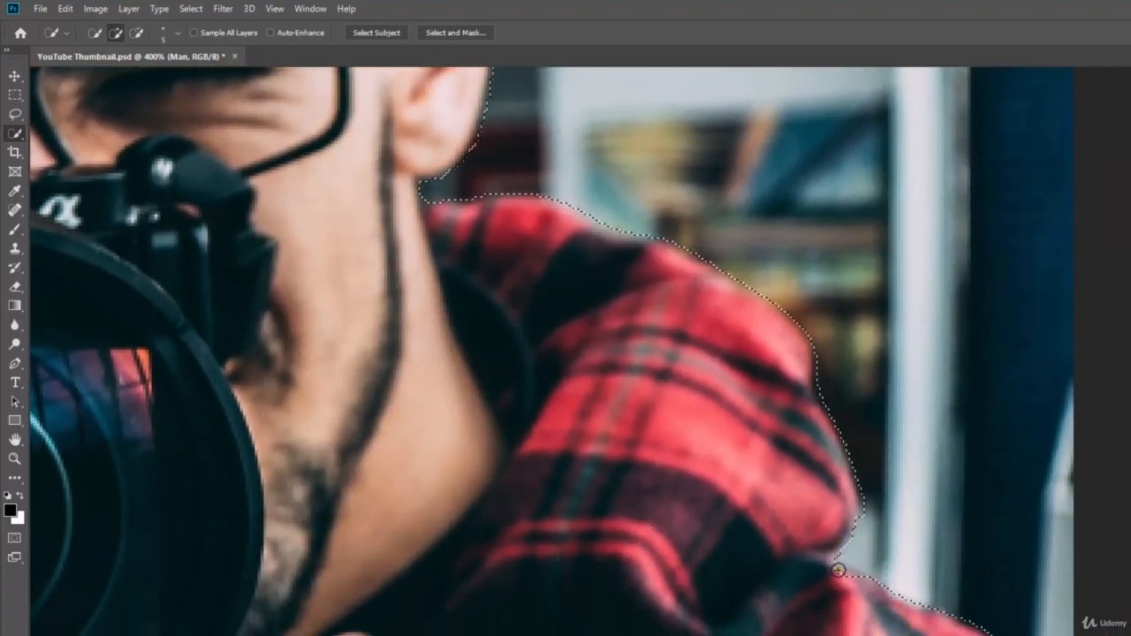
click(841, 570)
drag(865, 583, 884, 518)
drag(903, 614, 890, 548)
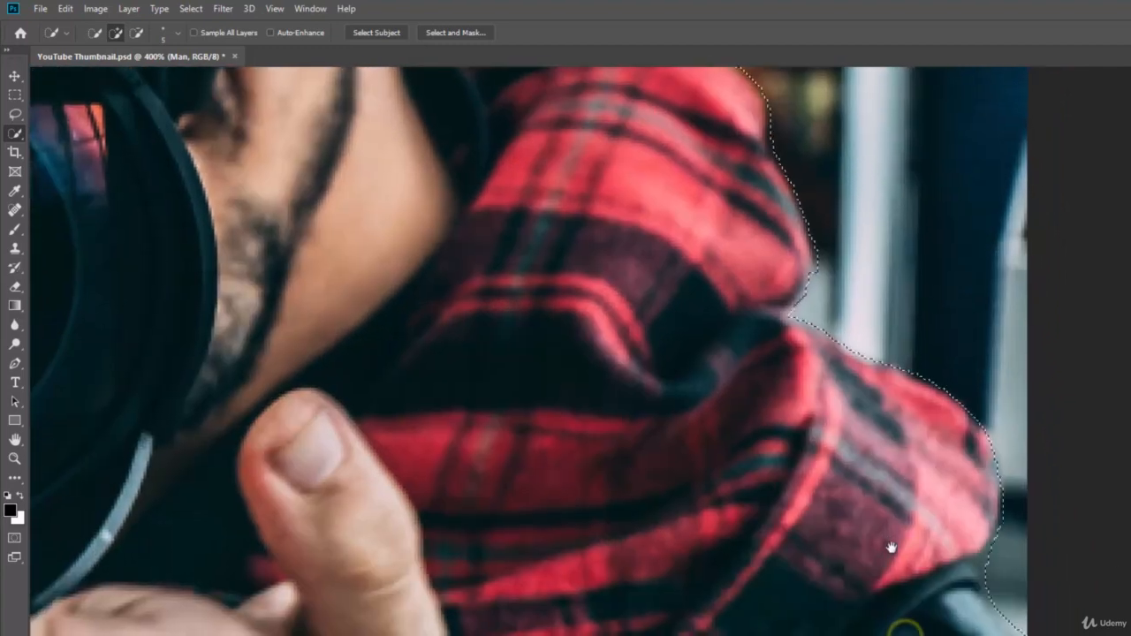
alt+click(988, 561)
alt+click(987, 580)
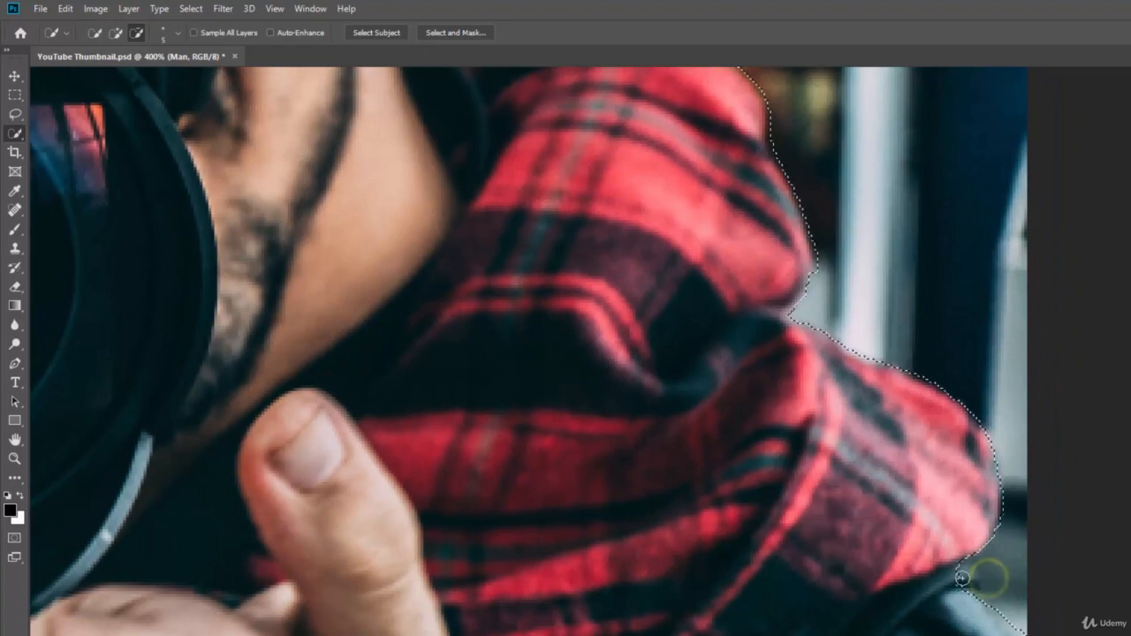
click(963, 573)
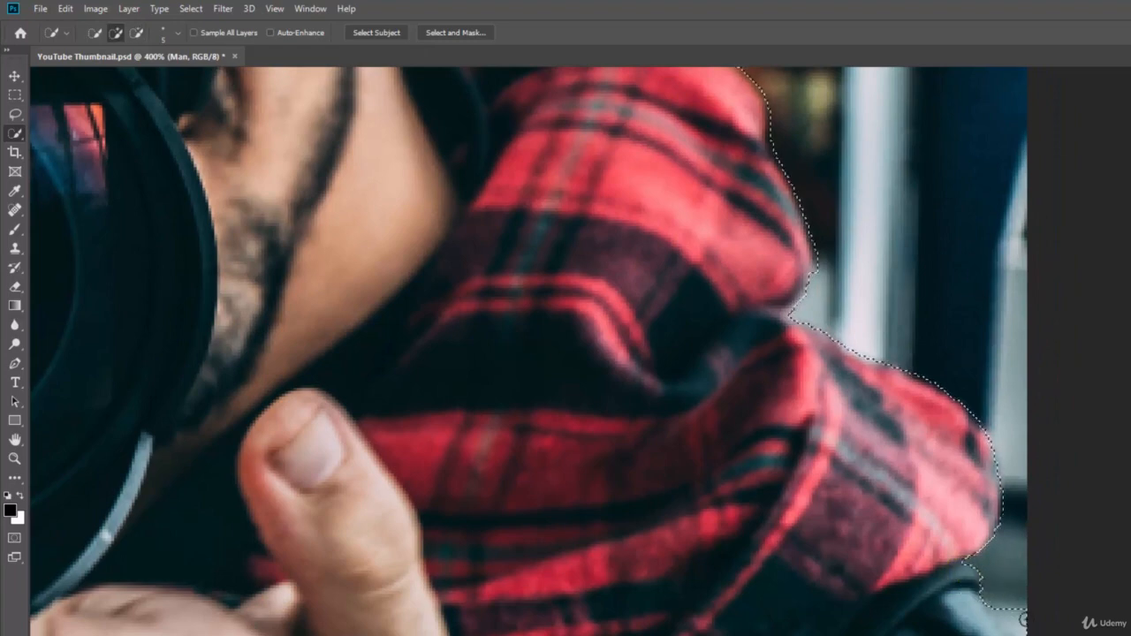
alt+click(987, 620)
click(981, 616)
key(alt)
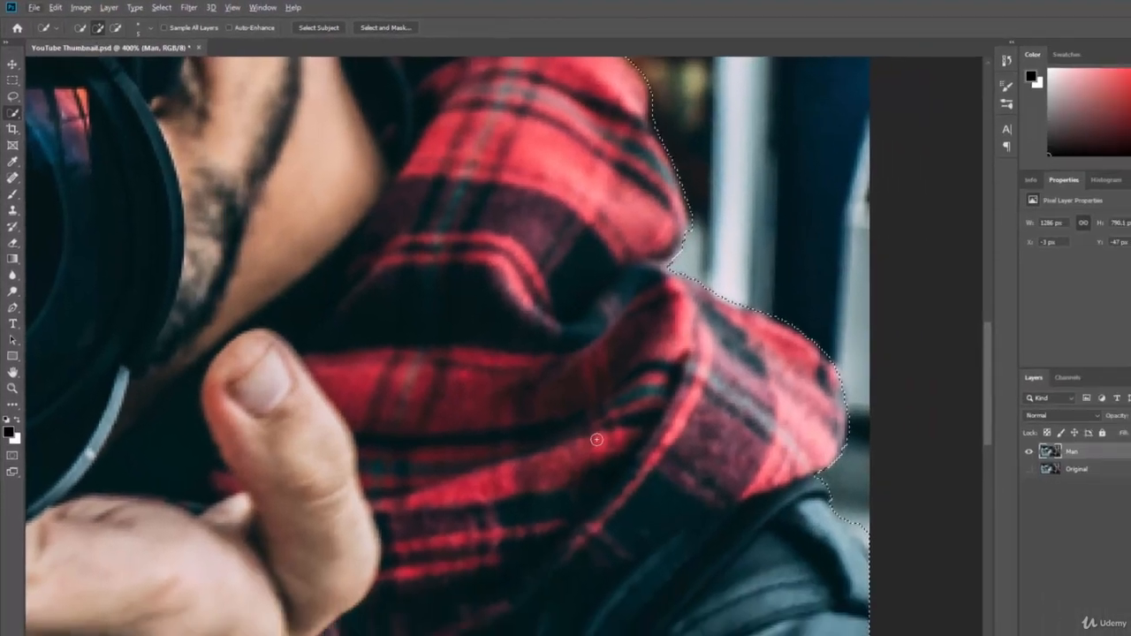
key(ctrl+d)
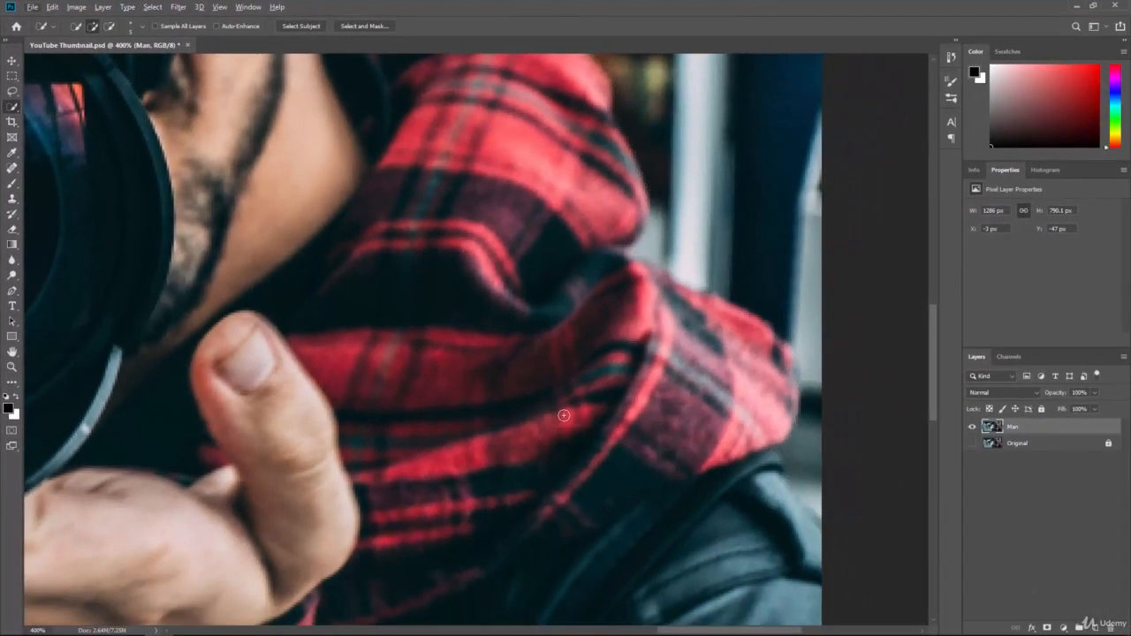
Step: Copy the selected man and paste him as a new Layer 1
key(ctrl+minus)
key(ctrl+minus)
key(ctrl+minus)
key(ctrl+minus)
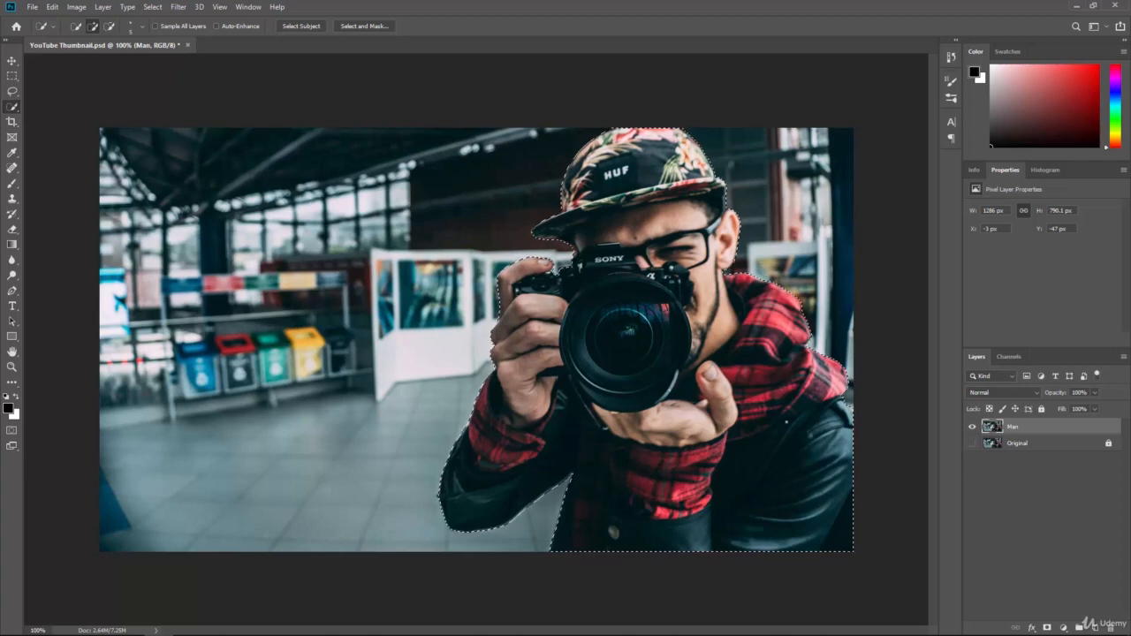
click(54, 7)
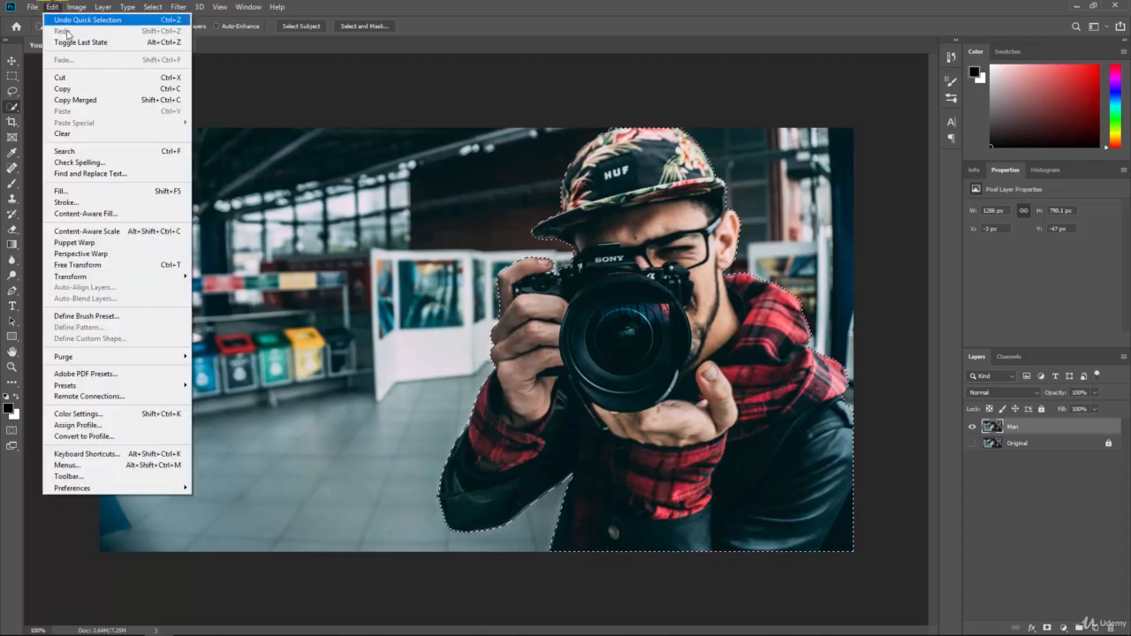
click(84, 90)
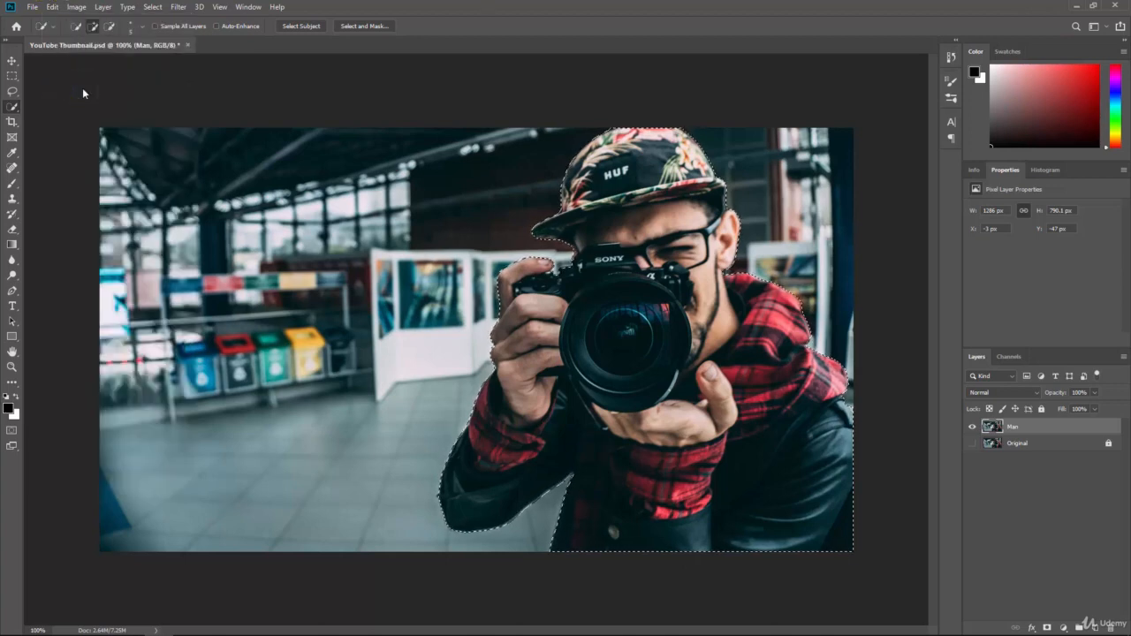
click(52, 8)
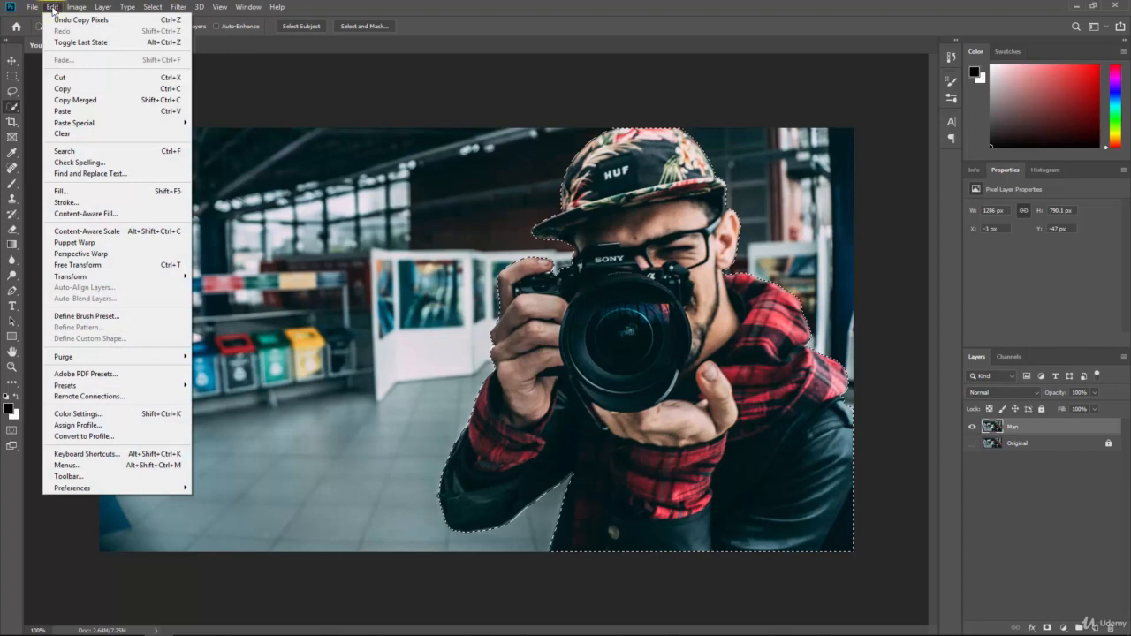
click(104, 112)
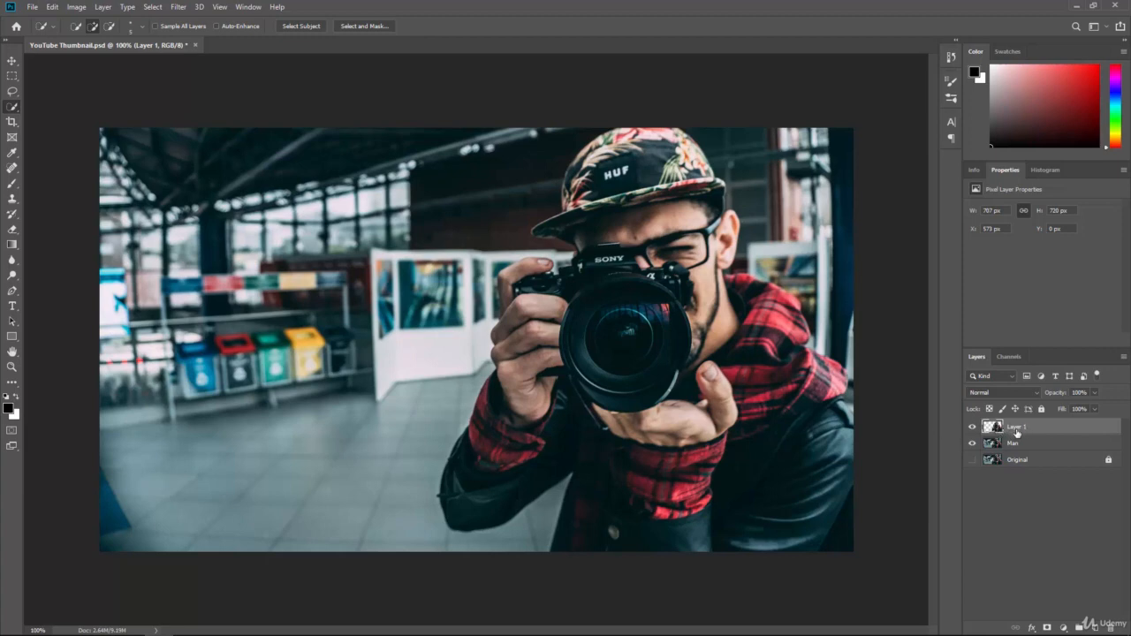
click(973, 443)
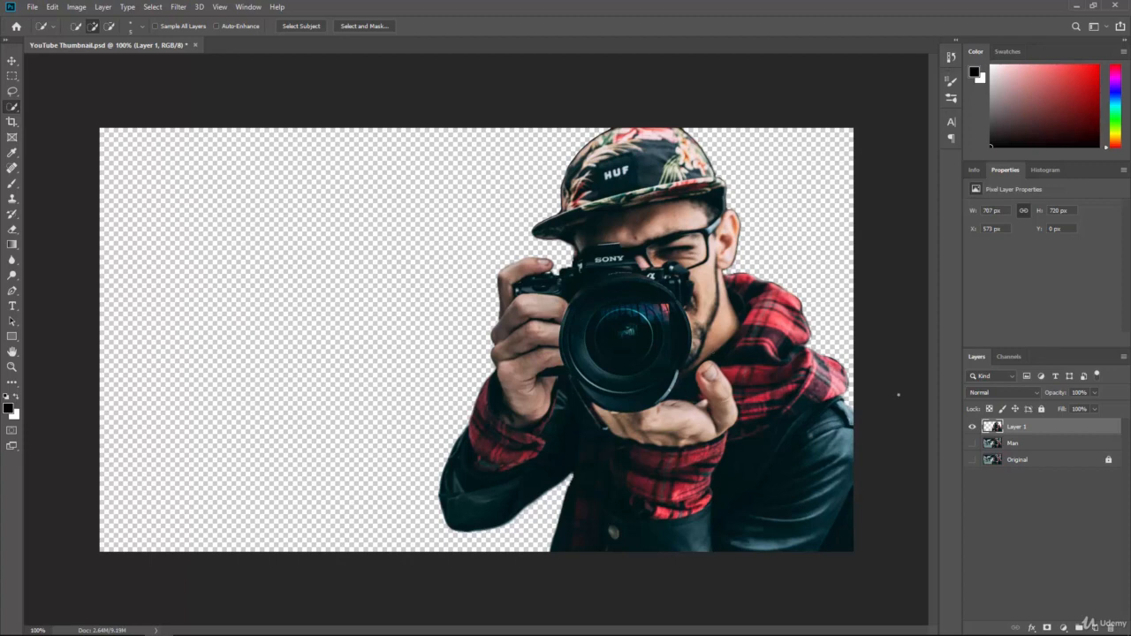
click(971, 444)
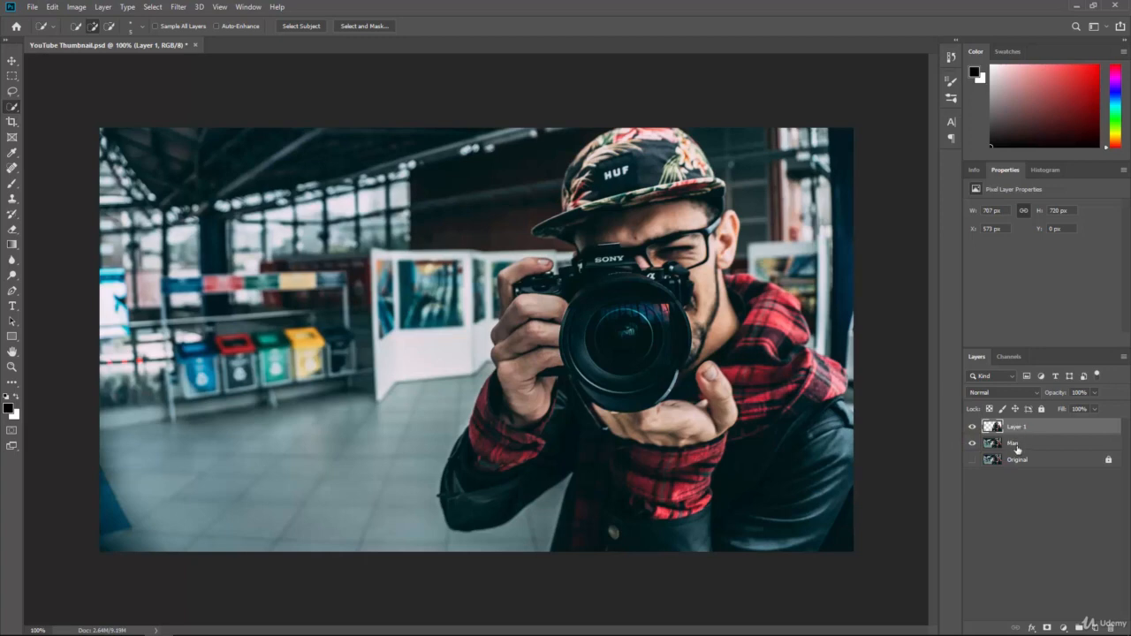
Step: Rename the original Man layer to Background
click(972, 428)
click(973, 444)
click(972, 444)
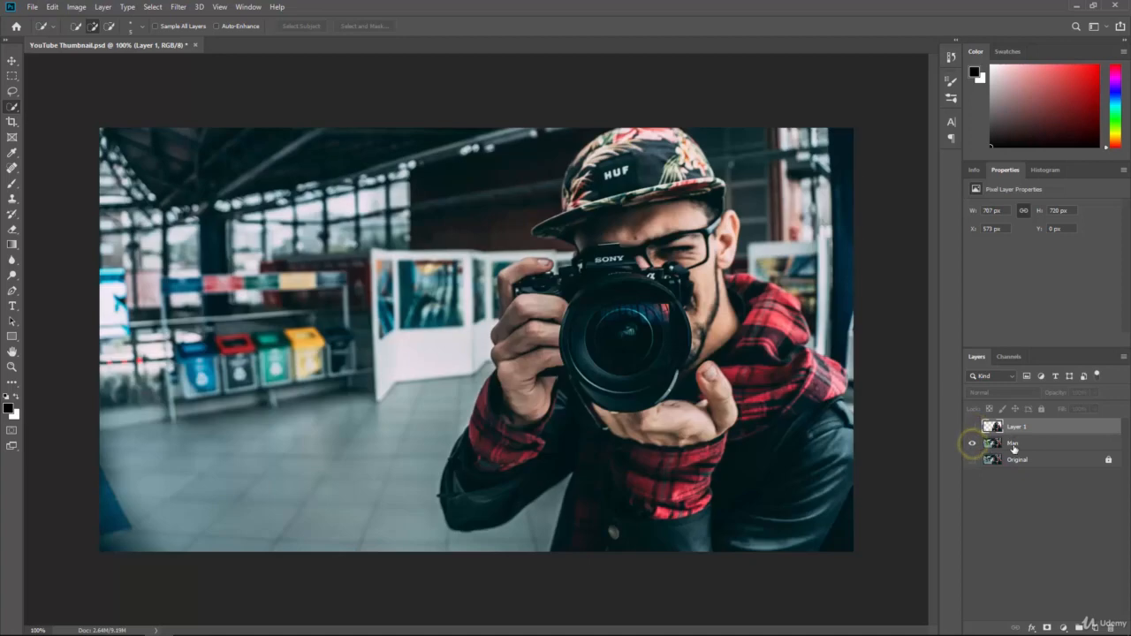
double_click(1013, 444)
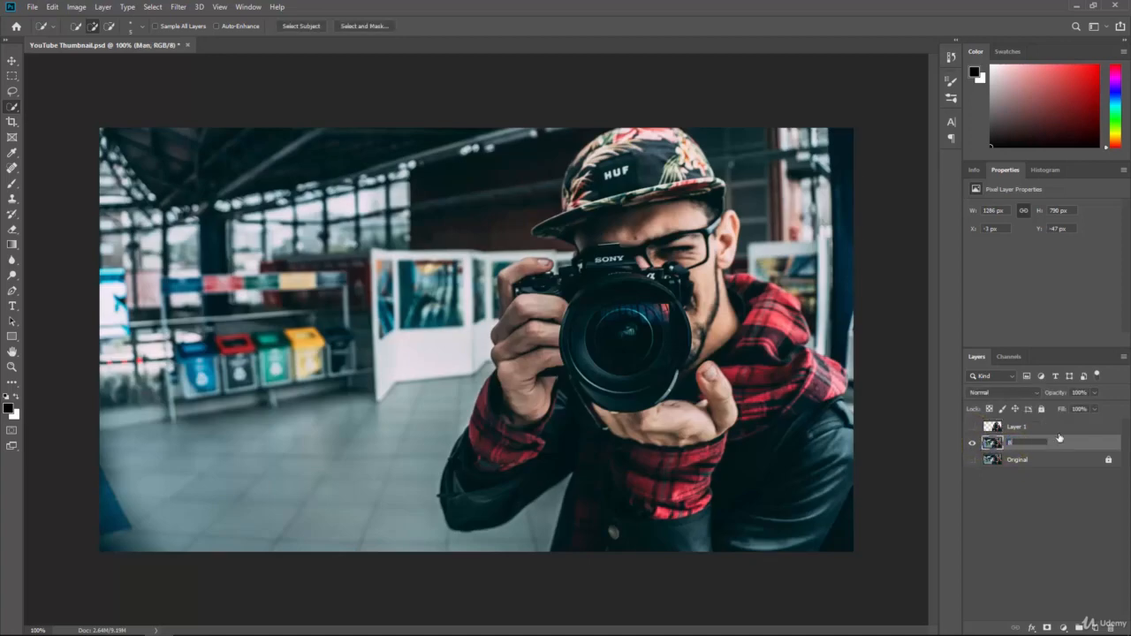
text(d)
key(Return)
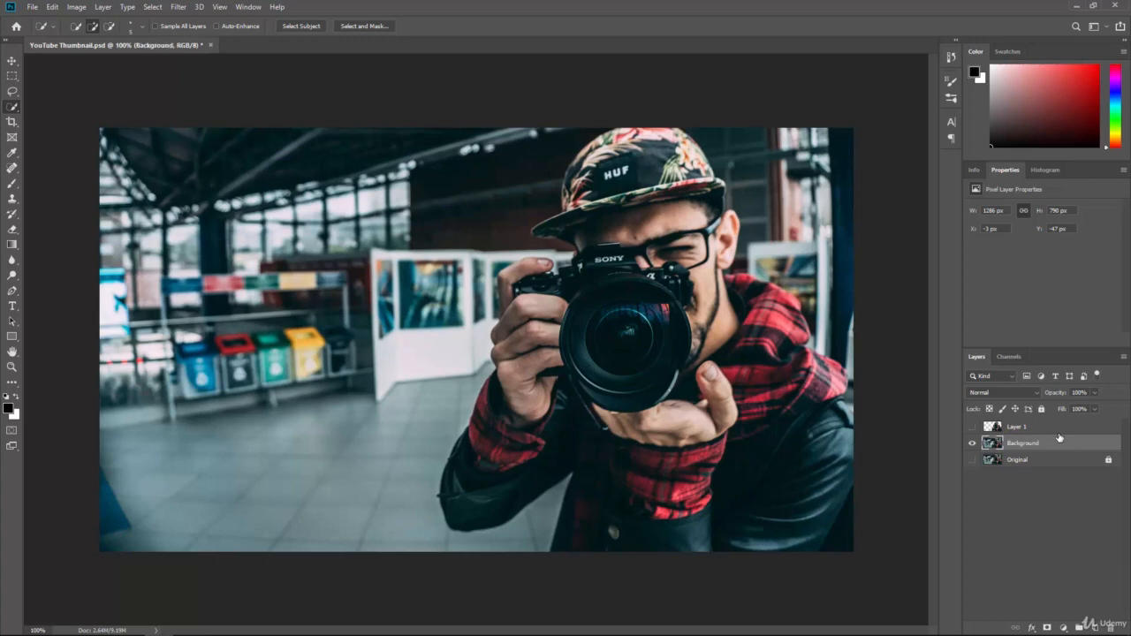
Step: Show Layer 1 again and rename it Man
click(971, 429)
click(1017, 426)
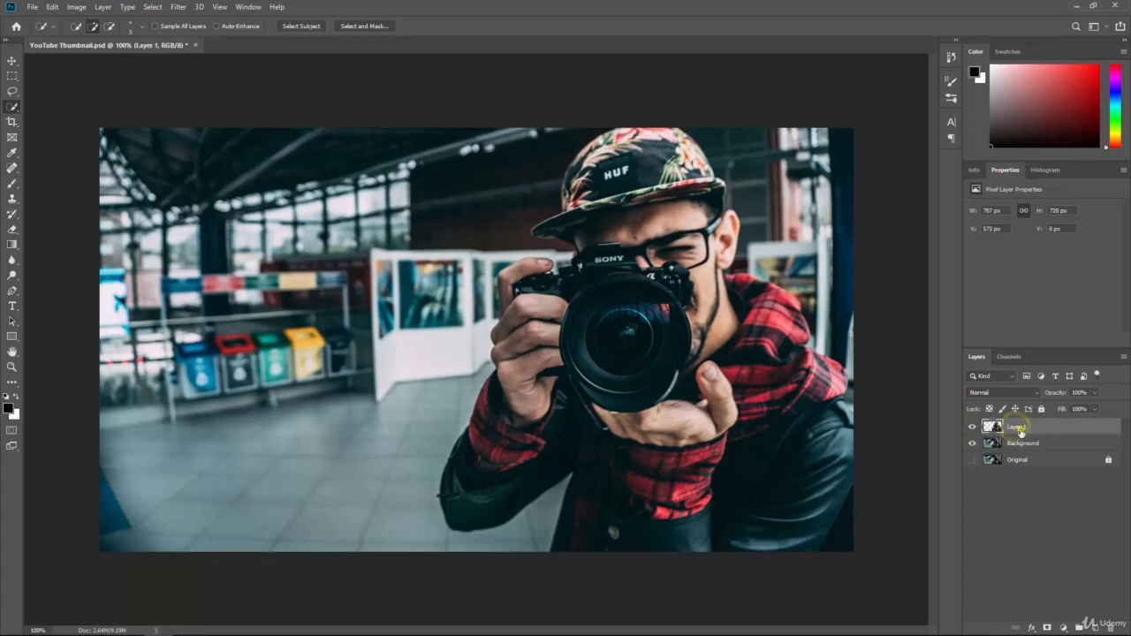
text(Man)
key(Return)
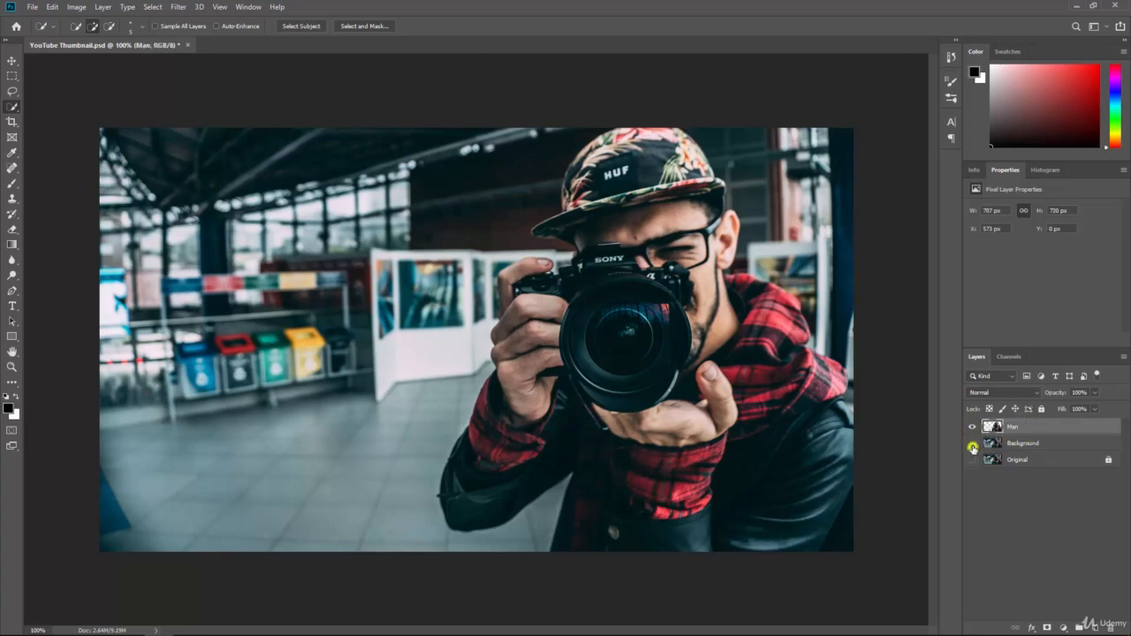
Step: Toggle the Background and Man layers' visibility to check the cut-out, leaving both visible
click(971, 444)
click(972, 443)
click(1018, 442)
click(970, 429)
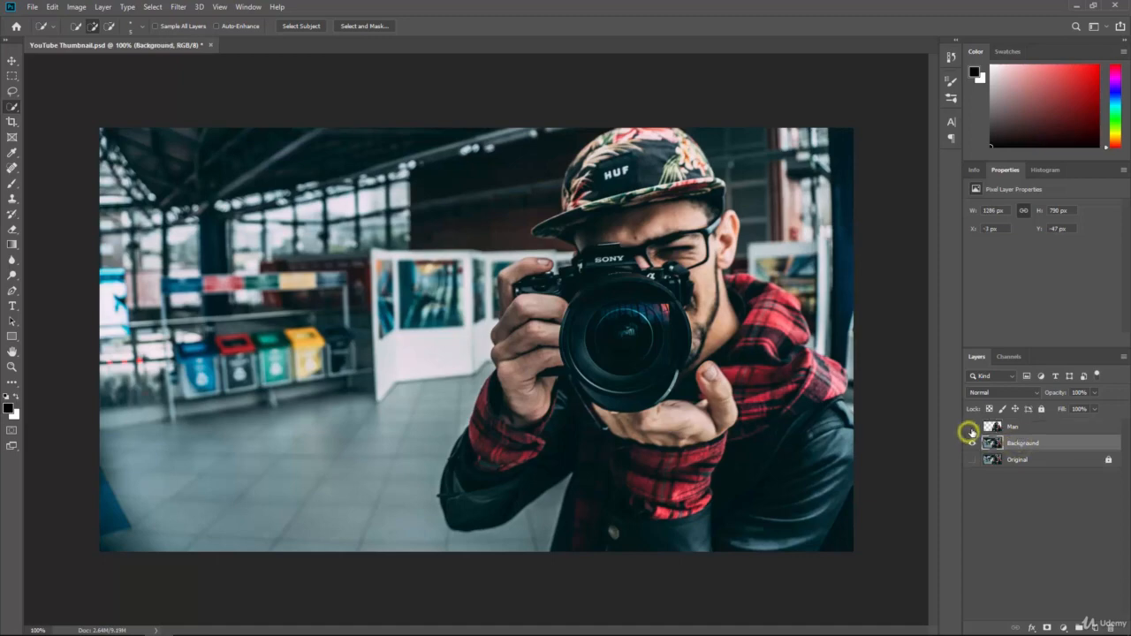
click(973, 429)
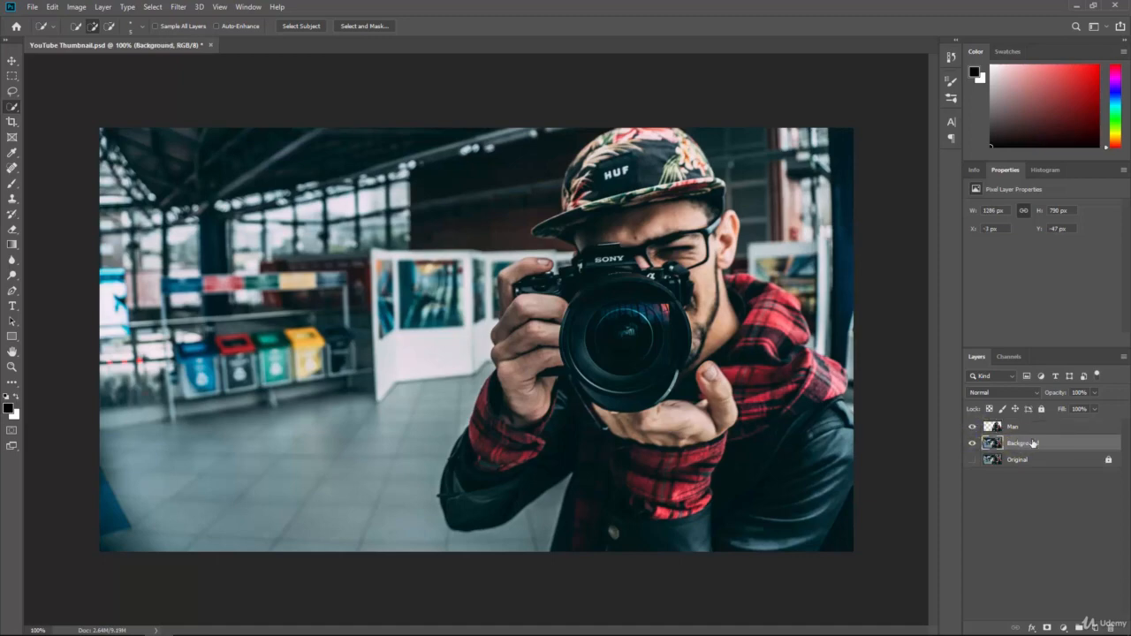